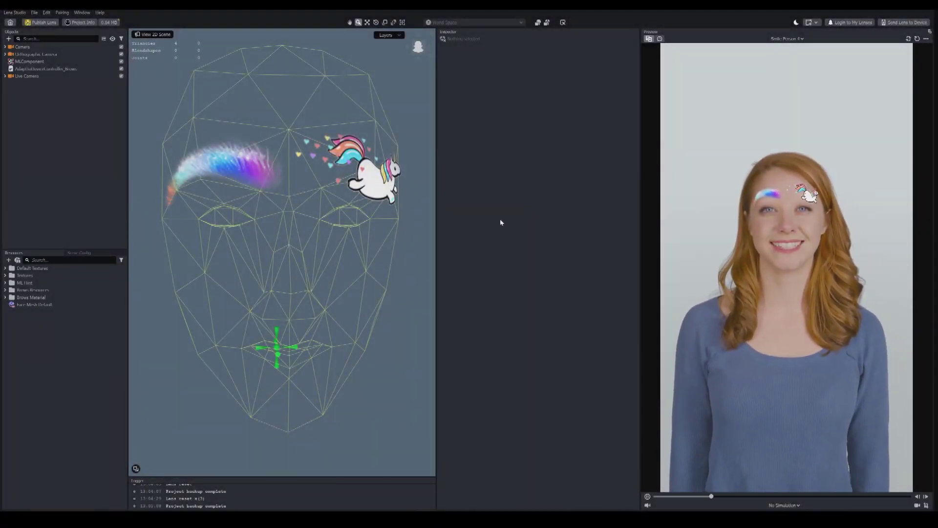
Show the MLComponent's brows_model settings and expand the Brows Material folder in Resources
{"action": "left_click", "coordinate": [48, 68]}
{"action": "left_click", "coordinate": [49, 61]}
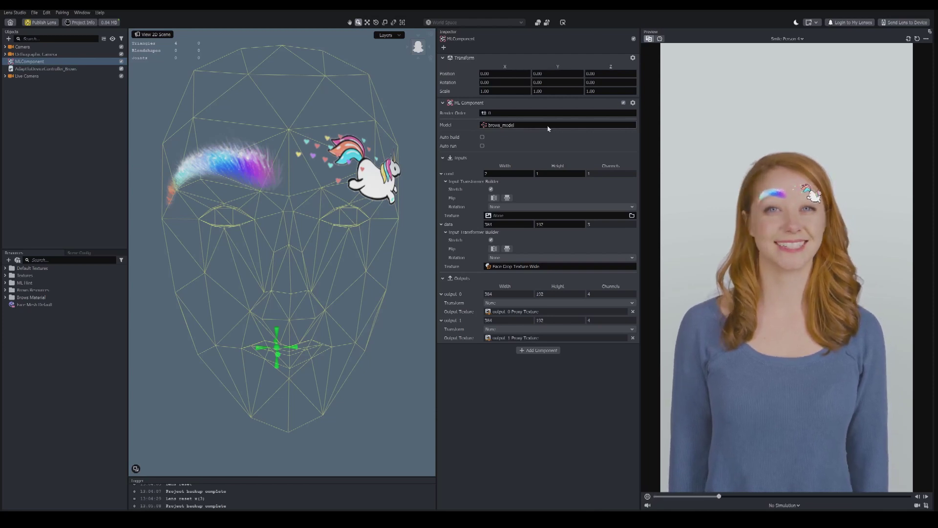
{"action": "left_click", "coordinate": [19, 298]}
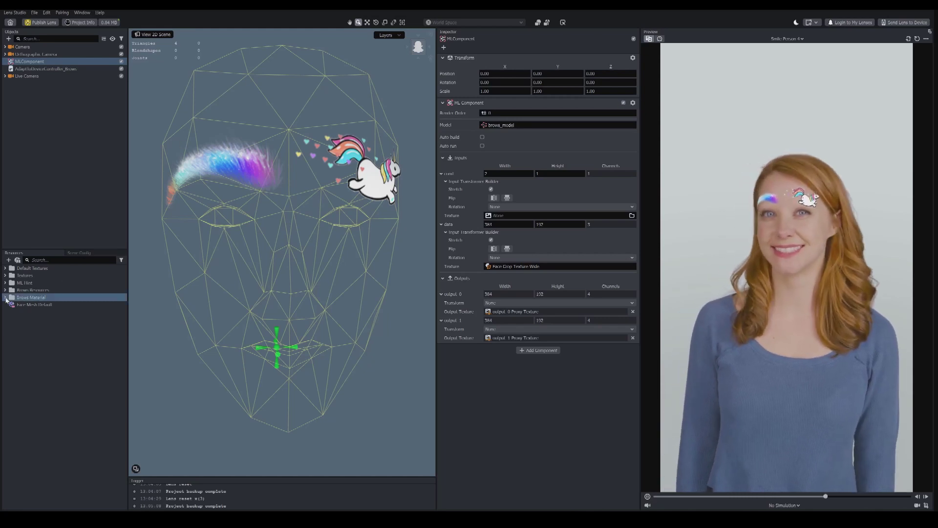
In Brows_mtl, switch Options to one texture, then back to two textures with the unicorn brow
{"action": "left_click", "coordinate": [6, 297]}
{"action": "left_click", "coordinate": [29, 305]}
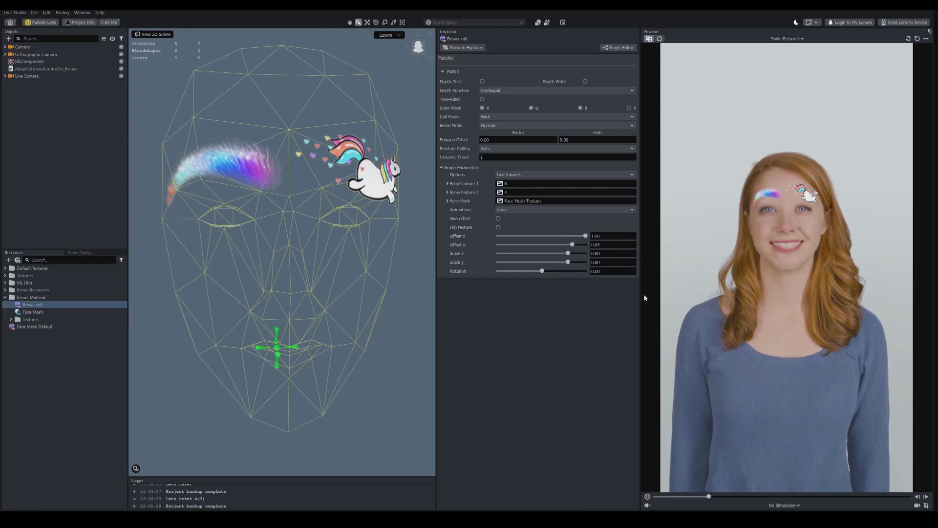
{"action": "left_click", "coordinate": [565, 175]}
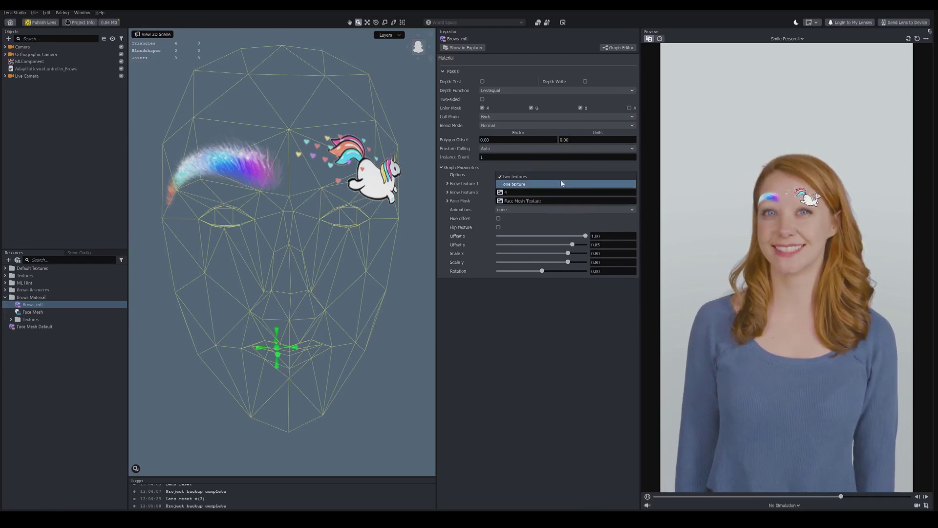
{"action": "left_click", "coordinate": [562, 185]}
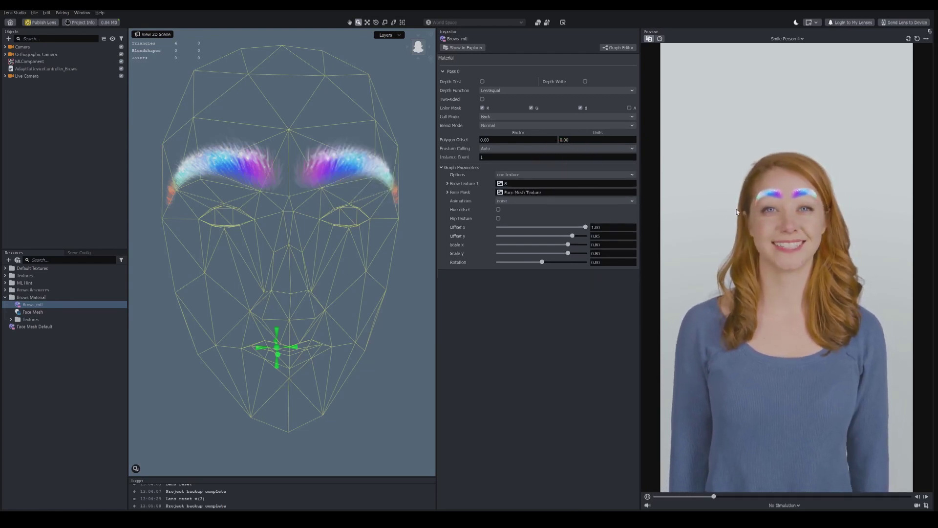
{"action": "left_click", "coordinate": [531, 176]}
{"action": "left_click", "coordinate": [517, 169]}
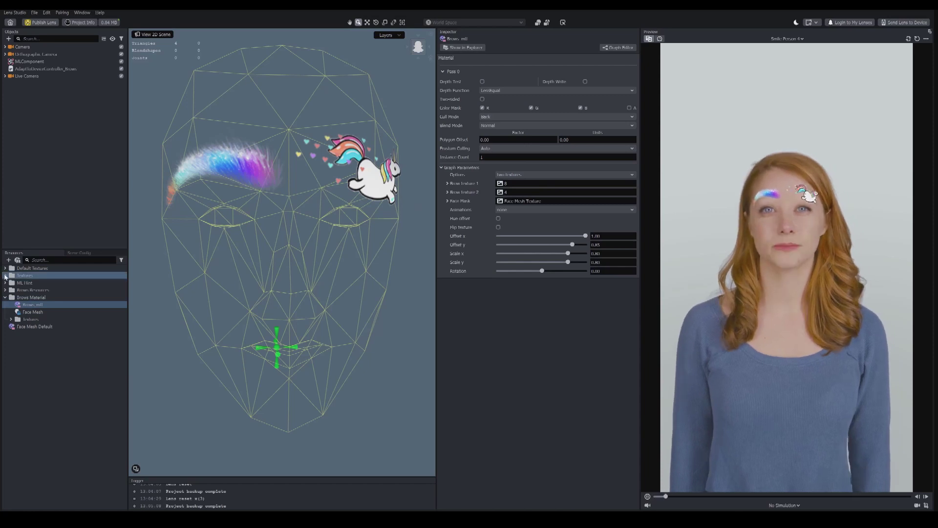
Preview the Face Mesh Texture mask from the Textures folder, then reselect Brows_mtl
{"action": "double_click", "coordinate": [22, 275]}
{"action": "left_click", "coordinate": [29, 290]}
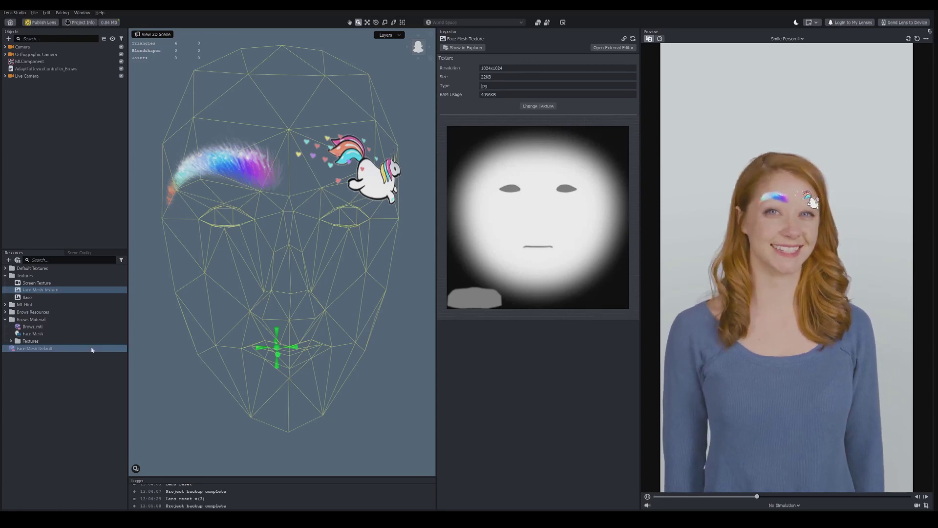
{"action": "left_click", "coordinate": [79, 327]}
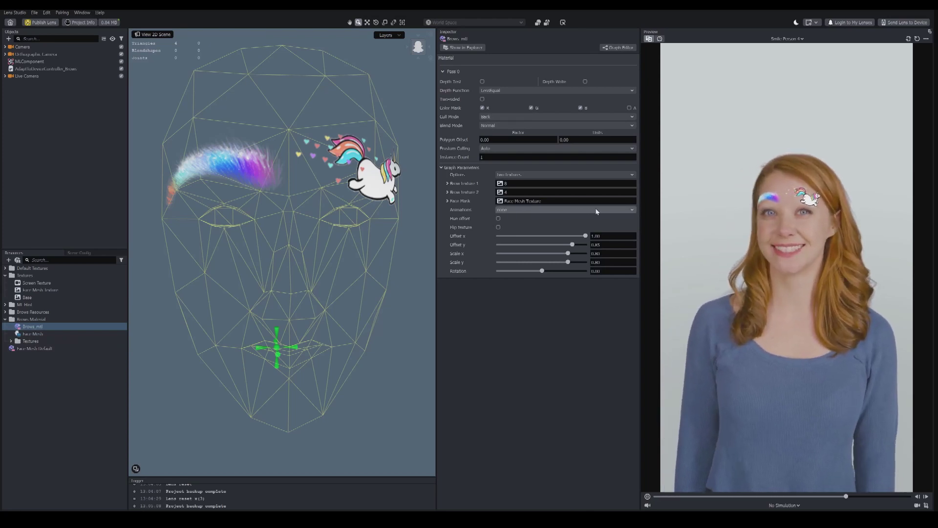
Animate the brows with sine, raising speed to 0.64 and increasing range and frequency
{"action": "left_click", "coordinate": [597, 210]}
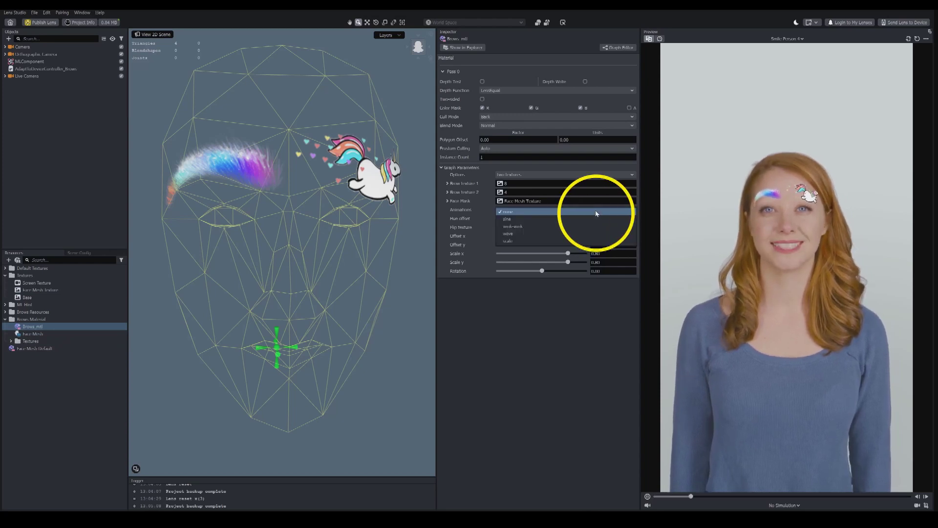
{"action": "left_click", "coordinate": [589, 220]}
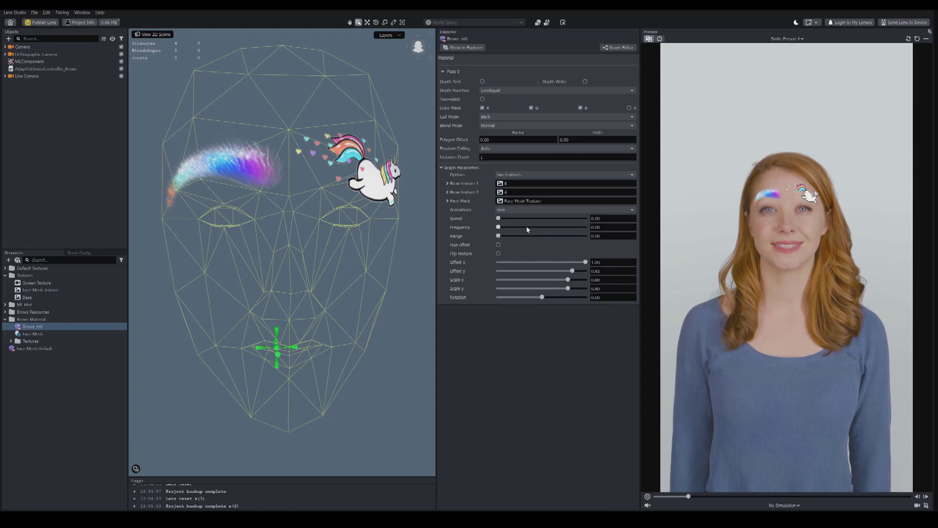
{"action": "left_click_drag", "start_coordinate": [498, 218], "coordinate": [549, 238]}
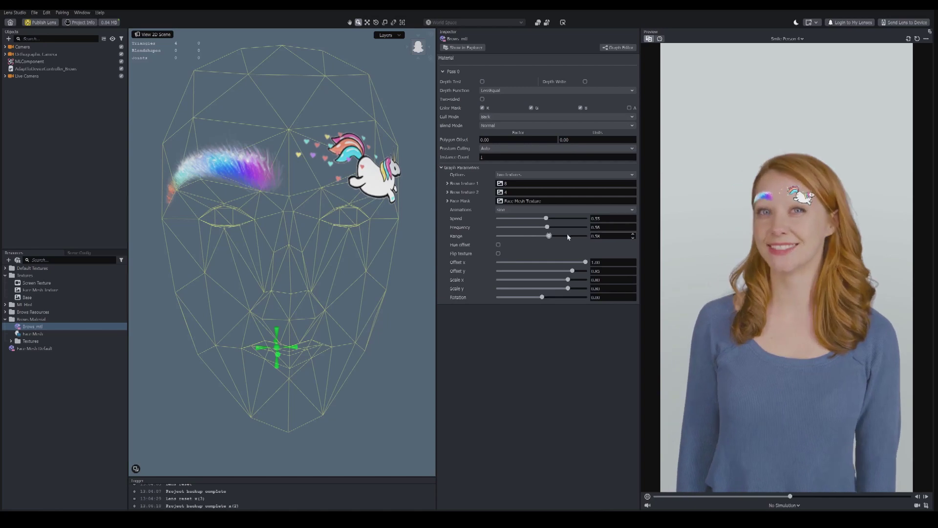
{"action": "mouse_move", "coordinate": [549, 235]}
{"action": "left_mouse_down"}
{"action": "mouse_move", "coordinate": [570, 237]}
{"action": "mouse_move", "coordinate": [562, 228]}
{"action": "left_mouse_up"}
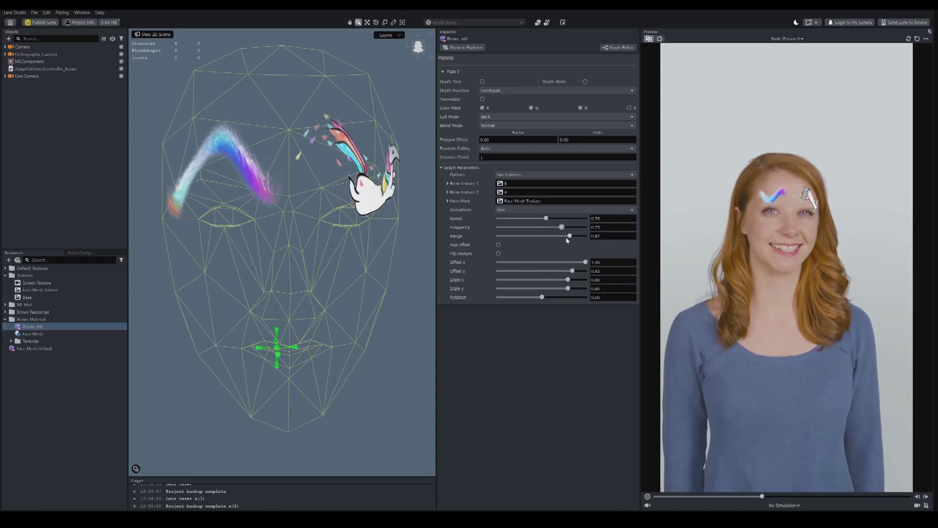
{"action": "left_click_drag", "start_coordinate": [552, 220], "coordinate": [555, 219]}
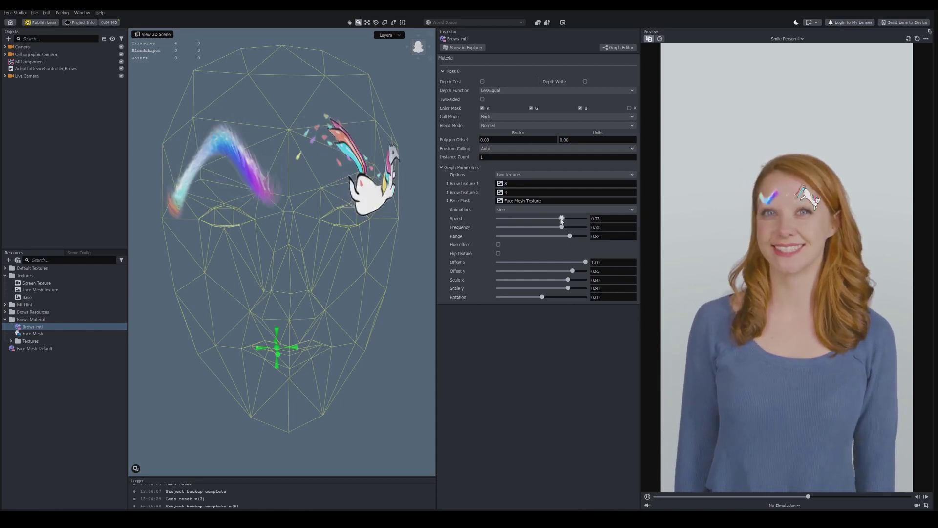
Try wink-wink and wave at speed 0.88, then settle on scale at speed 1.00
{"action": "left_click", "coordinate": [555, 211]}
{"action": "left_click", "coordinate": [555, 216]}
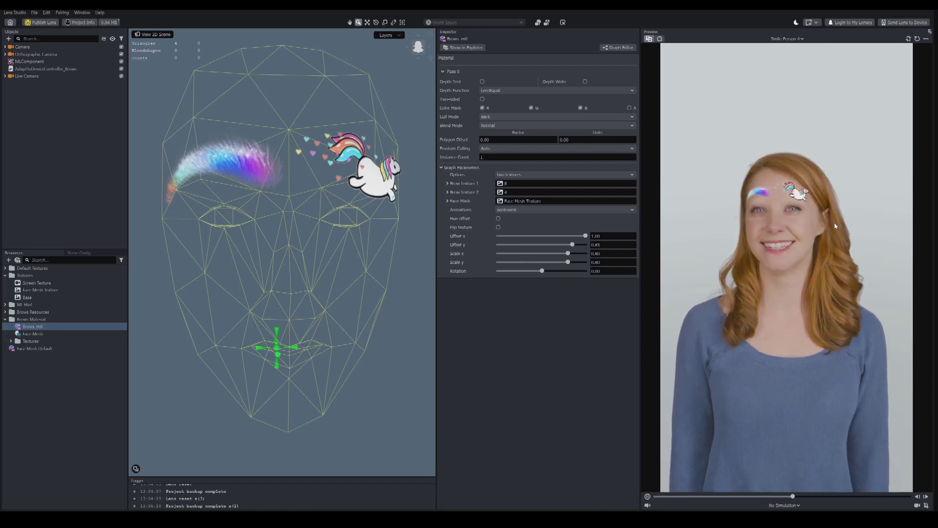
{"action": "left_click", "coordinate": [565, 209]}
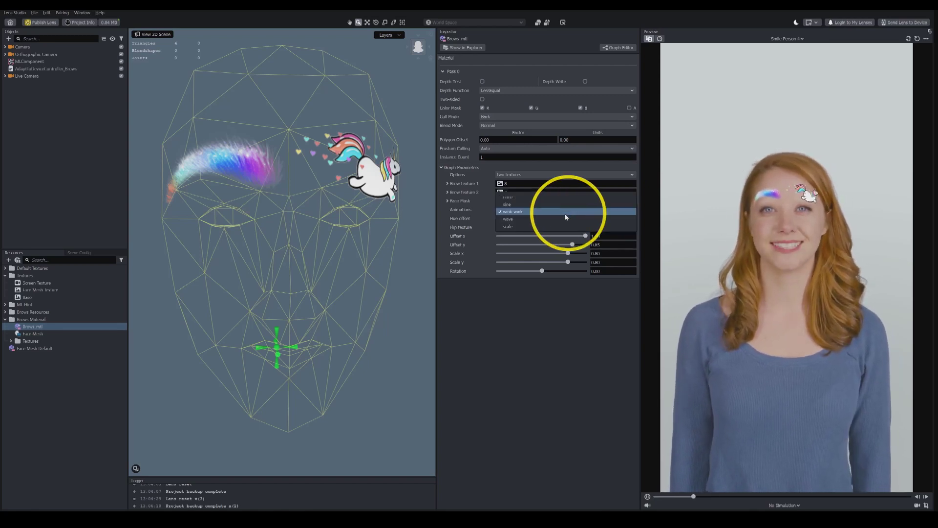
{"action": "left_click", "coordinate": [562, 221]}
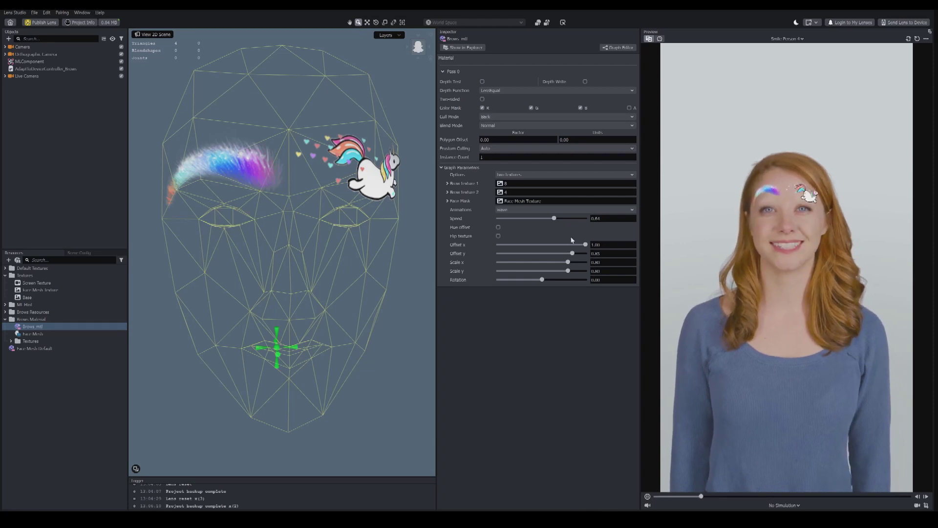
{"action": "left_click_drag", "start_coordinate": [554, 218], "coordinate": [575, 223]}
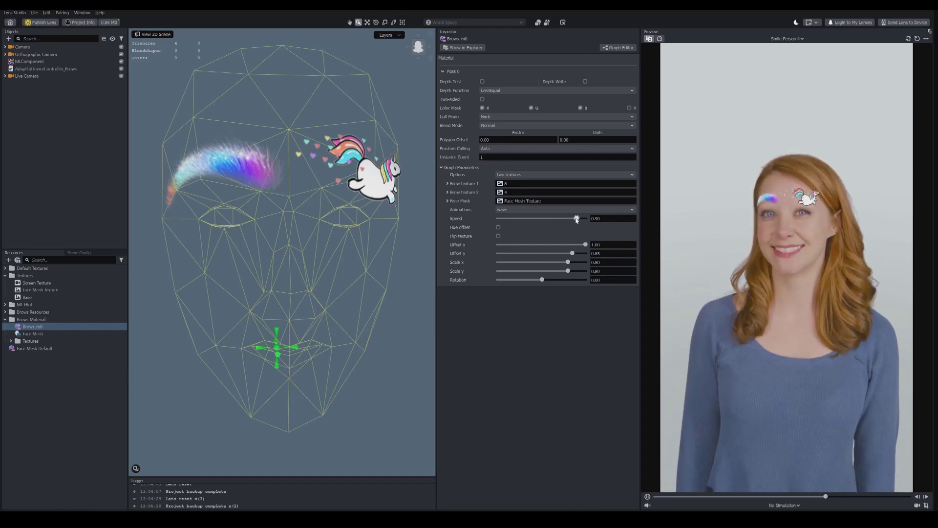
{"action": "left_click", "coordinate": [569, 210]}
{"action": "left_click", "coordinate": [566, 218]}
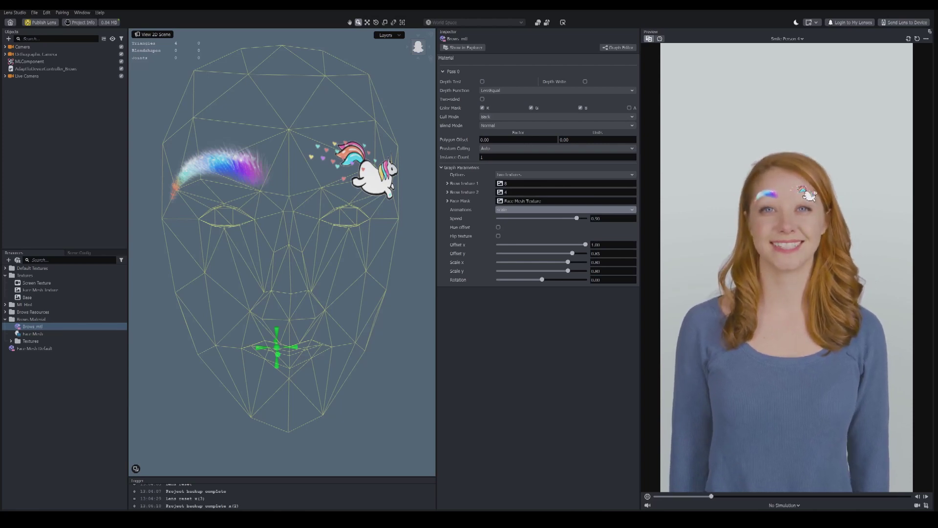
{"action": "left_click", "coordinate": [589, 219]}
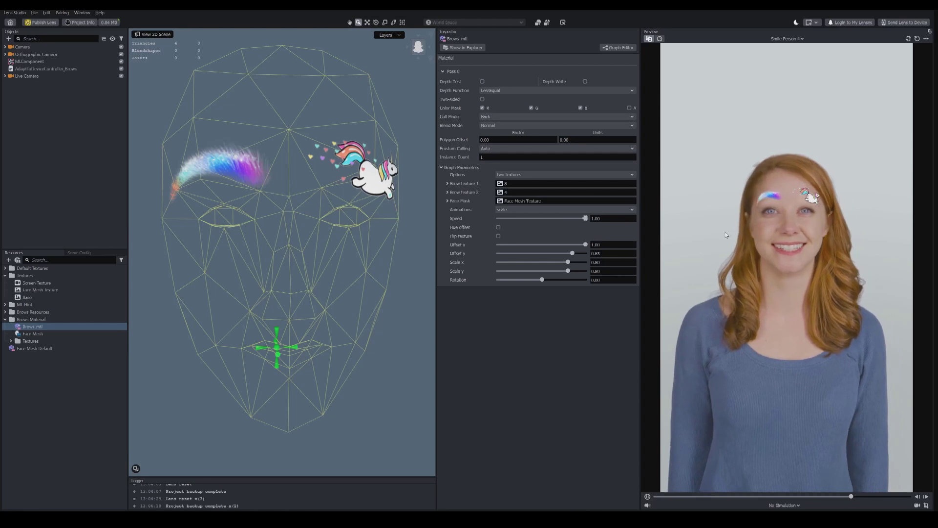
Set brow animation to none, toggle hue offset on and off, and enable flip texture
{"action": "left_click", "coordinate": [580, 209]}
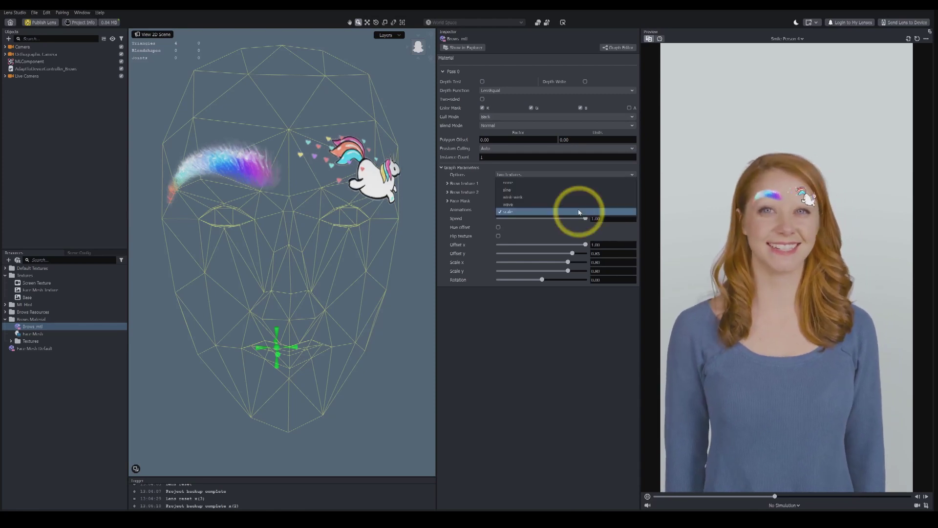
{"action": "left_click", "coordinate": [582, 183]}
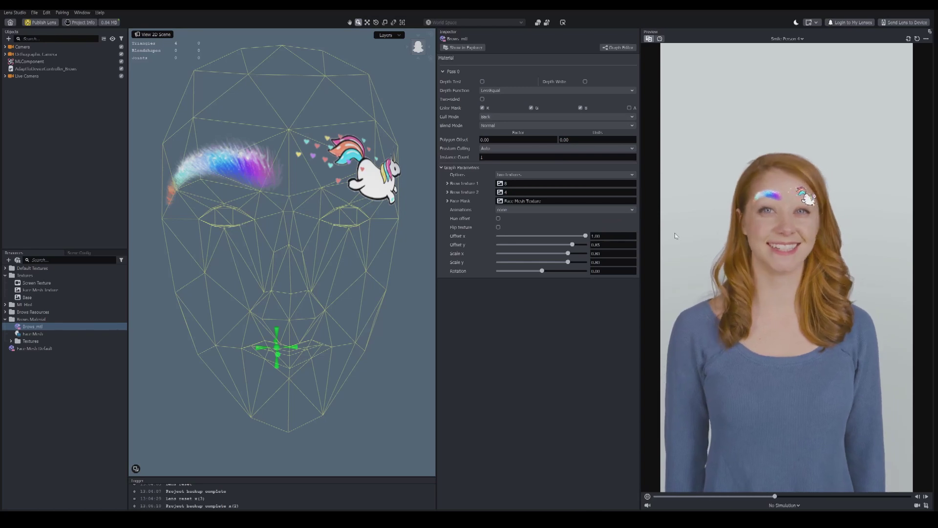
{"action": "left_click", "coordinate": [498, 219]}
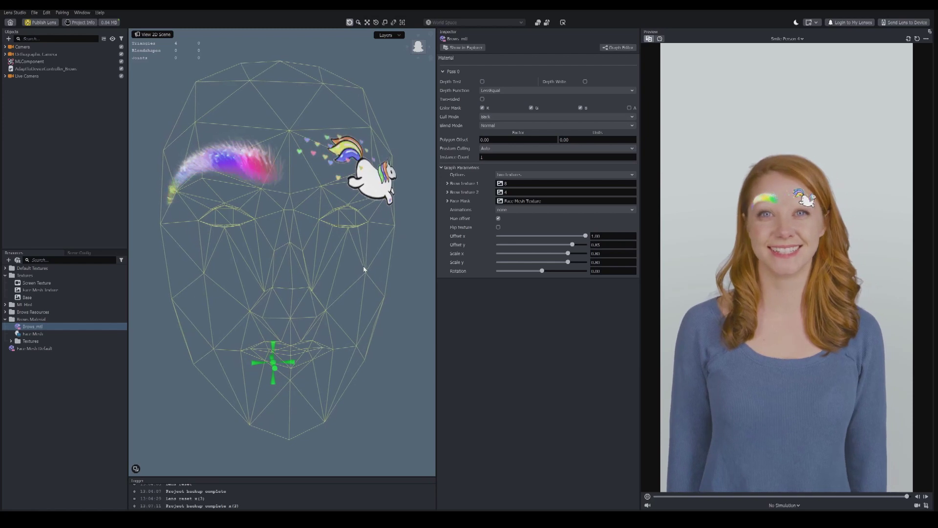
{"action": "left_click", "coordinate": [498, 218]}
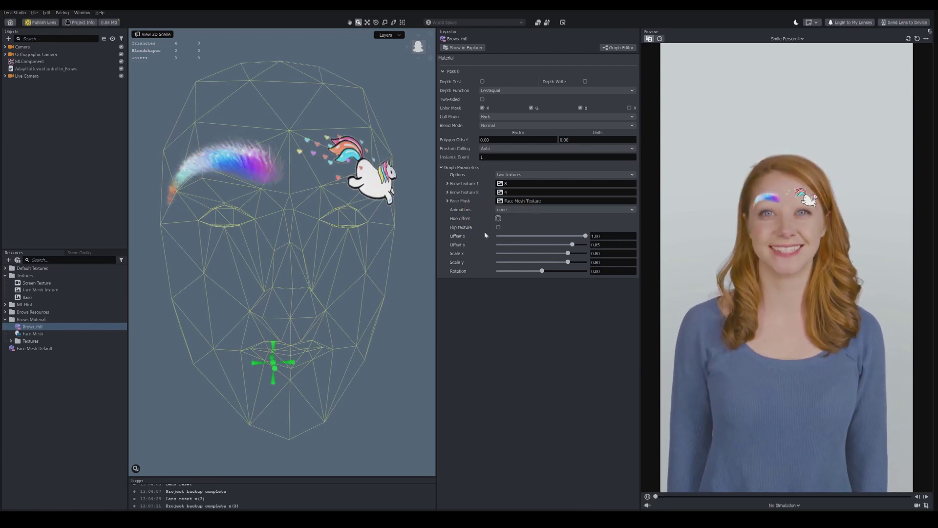
{"action": "left_click", "coordinate": [498, 227]}
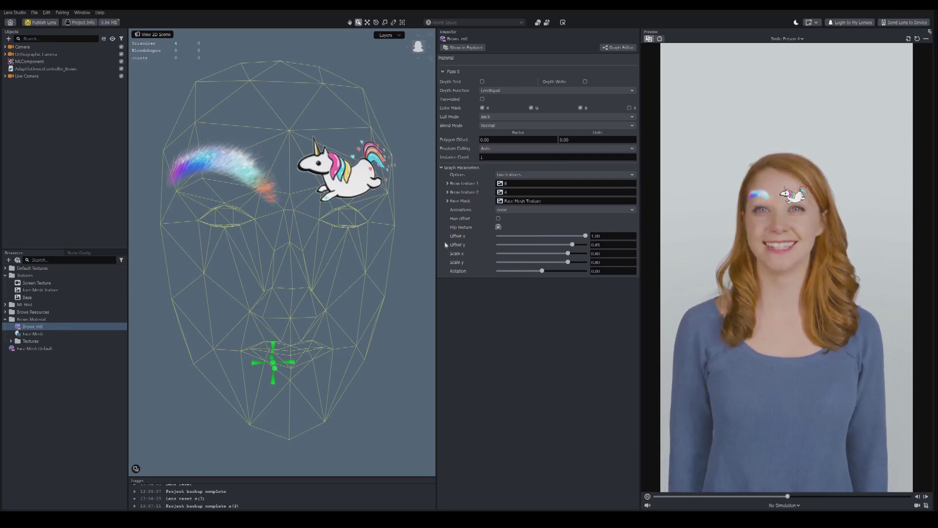
Turn flip texture off, push Offset y and x toward 1.00, and set Rotation to 0
{"action": "left_click", "coordinate": [498, 227]}
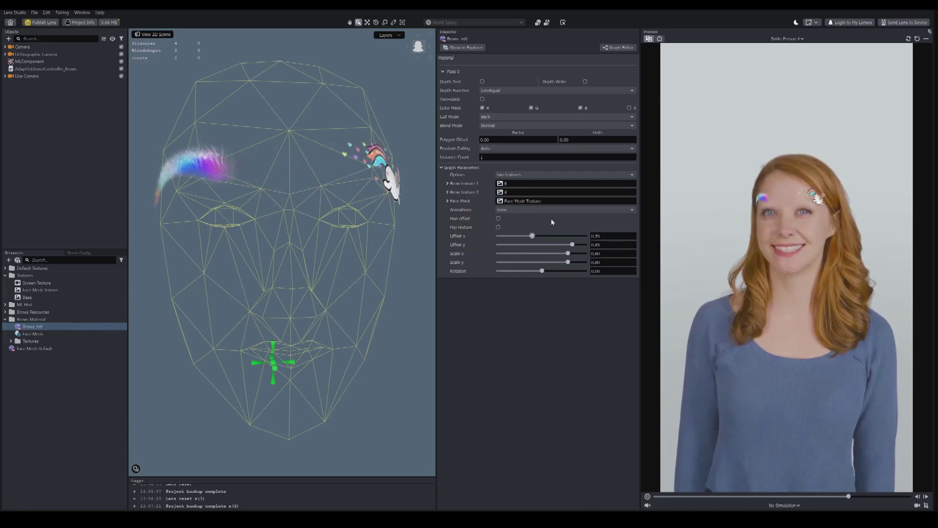
{"action": "left_click_drag", "start_coordinate": [541, 247], "coordinate": [586, 236]}
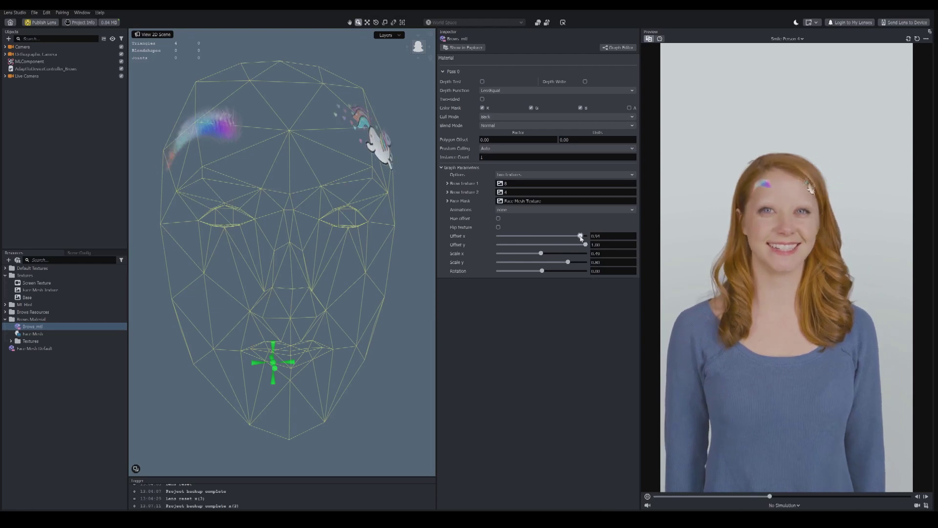
{"action": "left_click_drag", "start_coordinate": [542, 271], "coordinate": [575, 273]}
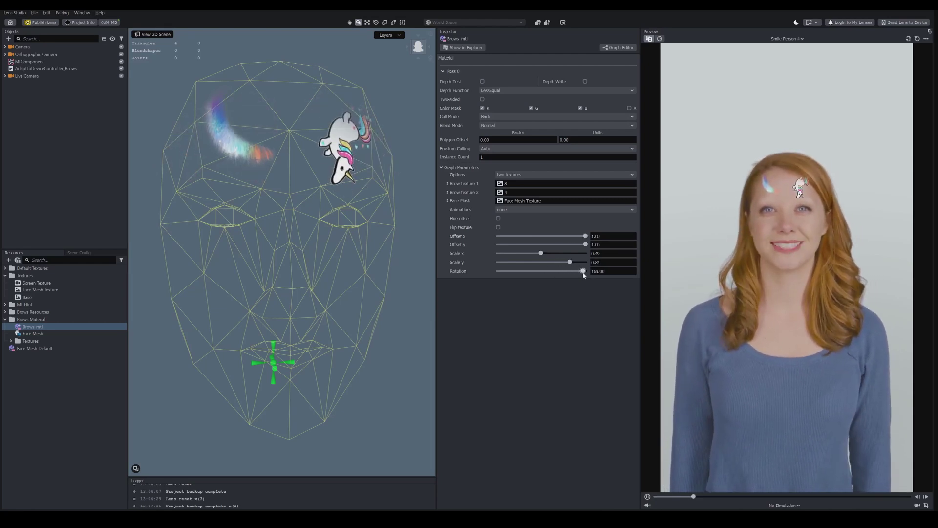
{"action": "left_click", "coordinate": [601, 271]}
{"action": "type", "text": "5"}
{"action": "key", "text": "Return"}
{"action": "type", "text": "0"}
{"action": "key", "text": "Return"}
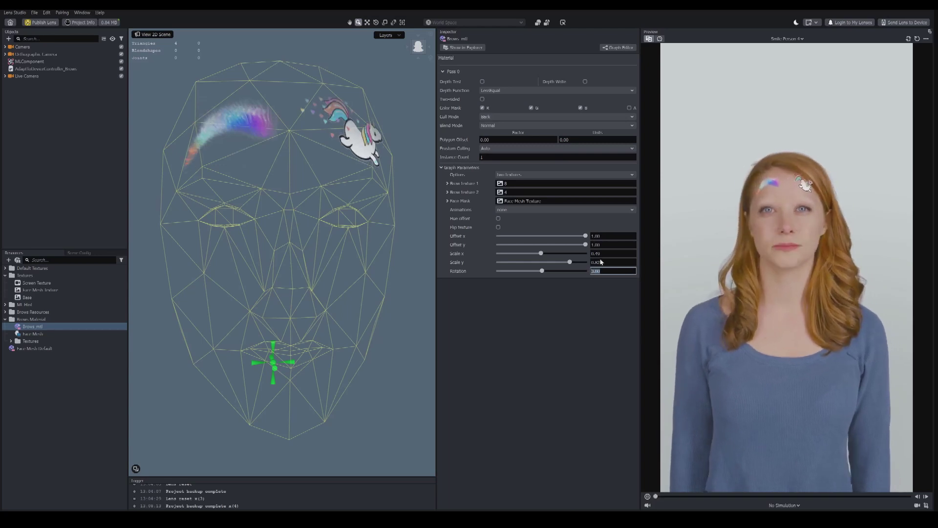
Lower the brows to Offset y 0.87, set Scale x to 0.80, and nudge Offset x
{"action": "left_click_drag", "start_coordinate": [586, 244], "coordinate": [567, 245]}
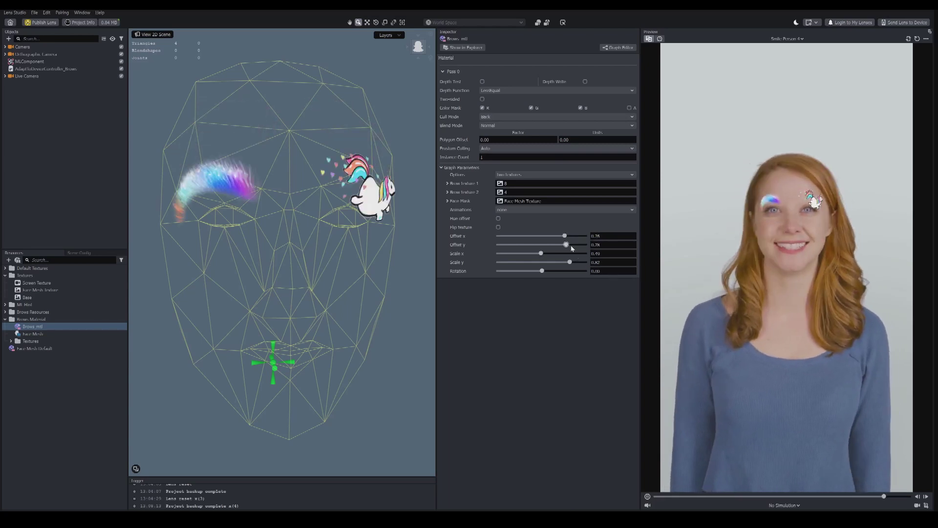
{"action": "left_click", "coordinate": [598, 253]}
{"action": "type", "text": "0.8"}
{"action": "key", "text": "Tab"}
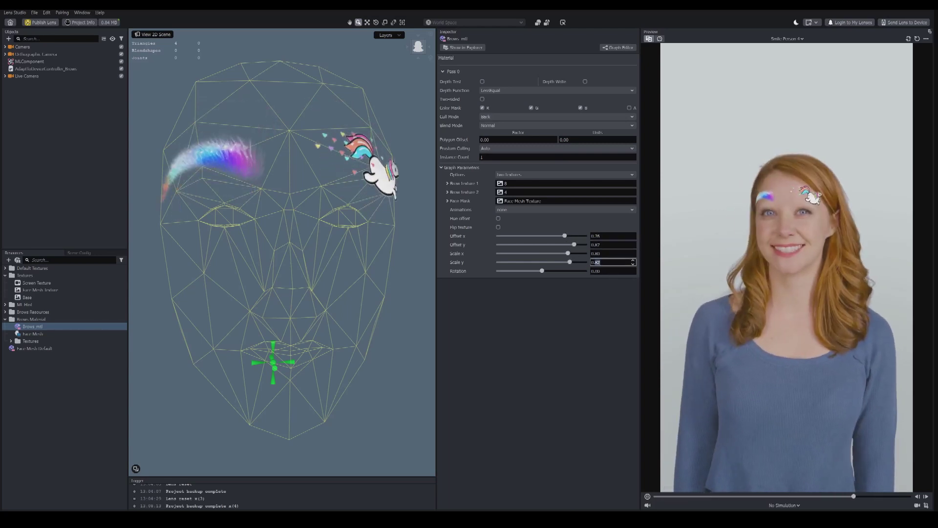
{"action": "left_click_drag", "start_coordinate": [572, 238], "coordinate": [573, 240]}
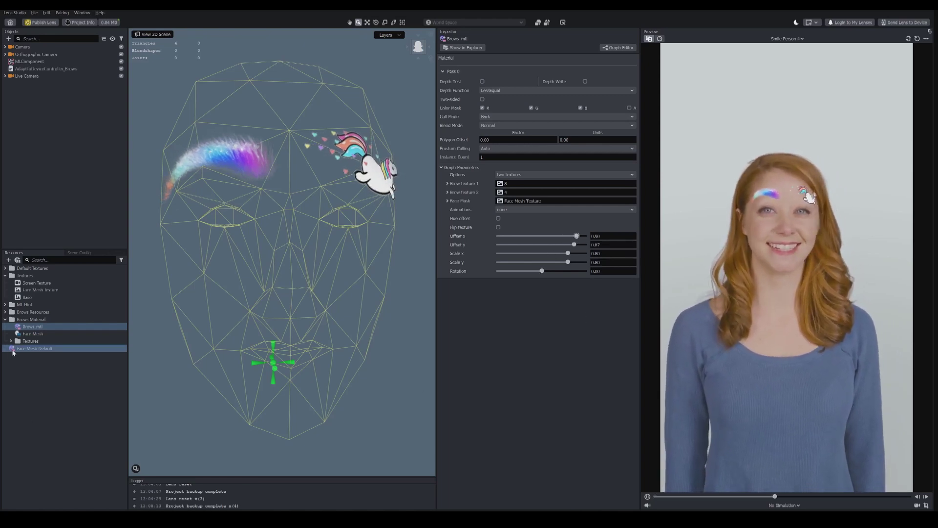
Preview brow textures 4 through 12, pick grey texture 10, then return to Brows_mtl
{"action": "double_click", "coordinate": [28, 342]}
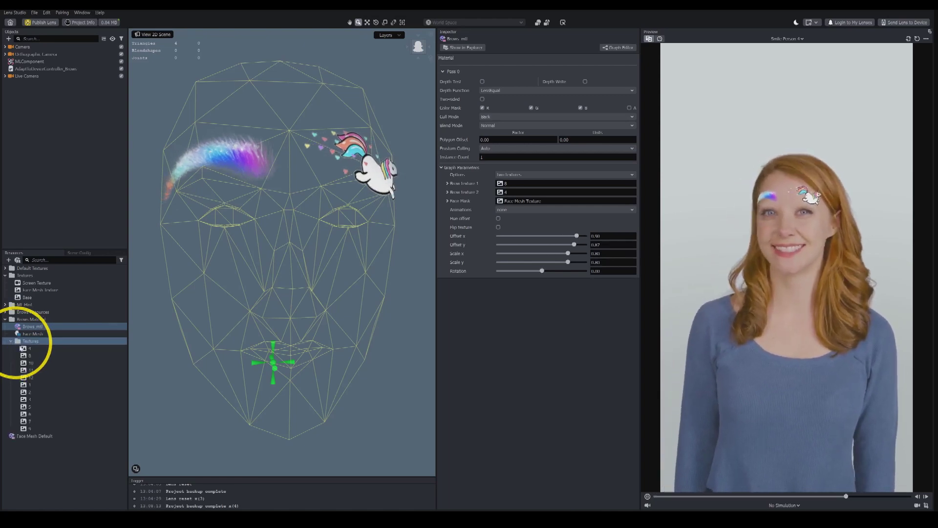
{"action": "left_click", "coordinate": [29, 350]}
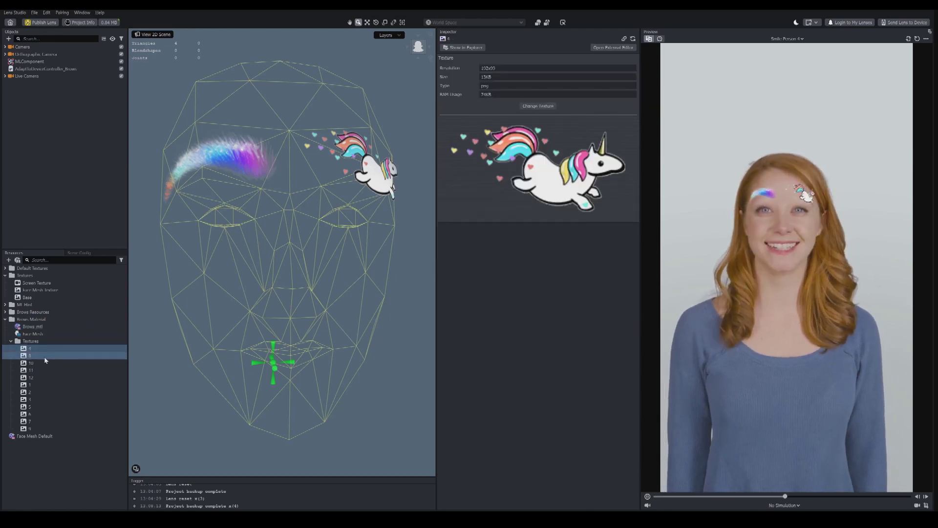
{"action": "left_click", "coordinate": [40, 356]}
{"action": "left_click", "coordinate": [41, 361]}
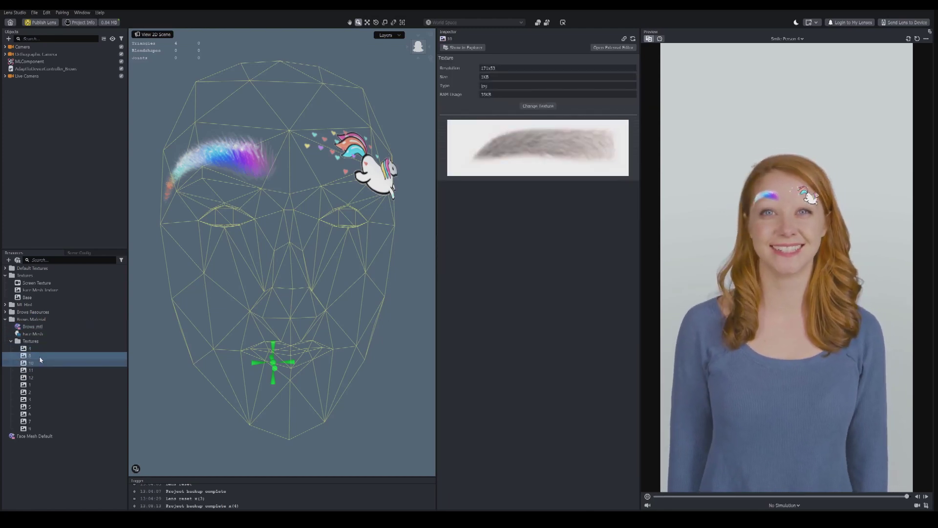
{"action": "key", "text": "Down"}
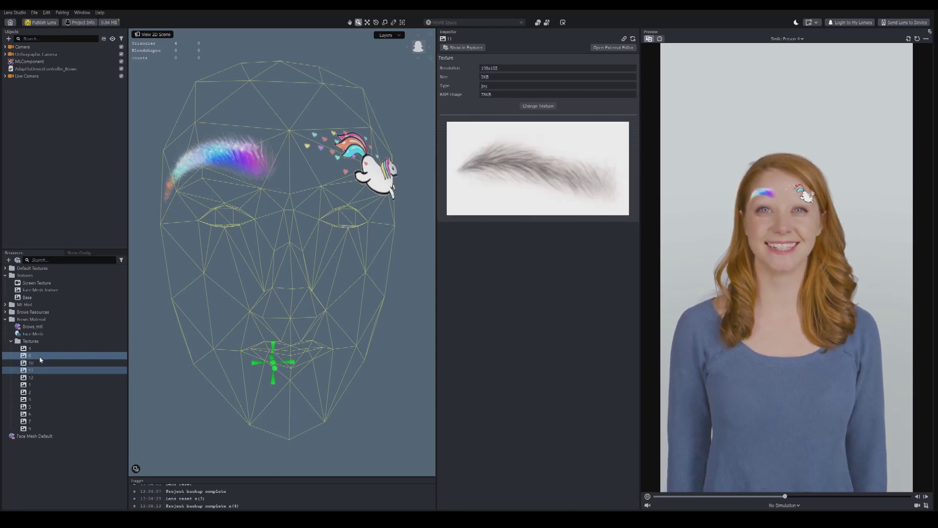
{"action": "key", "text": "Down"}
{"action": "key", "text": "Down"}
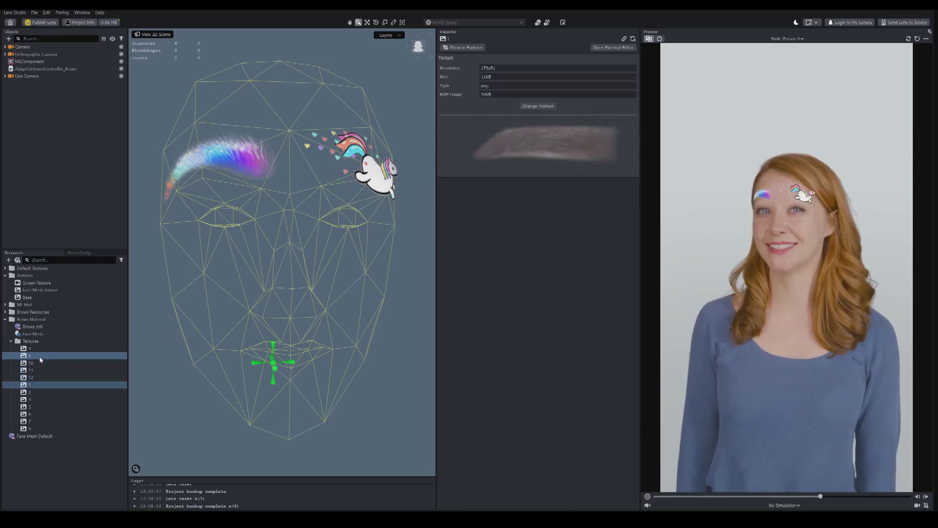
{"action": "key", "text": "Down"}
{"action": "key", "text": "Down"}
{"action": "key", "text": "Down"}
{"action": "key", "text": "Down"}
{"action": "key", "text": "Down"}
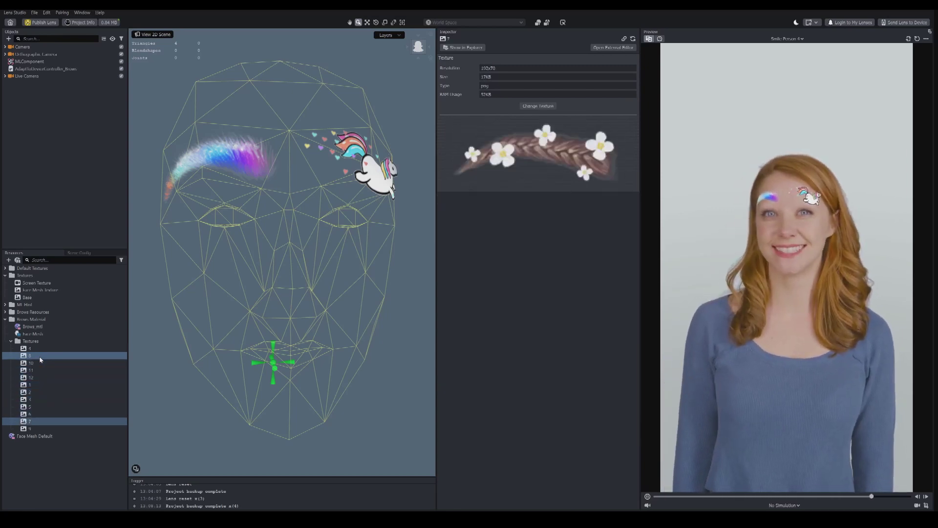
{"action": "key", "text": "Up"}
{"action": "key", "text": "Up"}
{"action": "key", "text": "Up"}
{"action": "key", "text": "Up"}
{"action": "key", "text": "Up"}
{"action": "key", "text": "Up"}
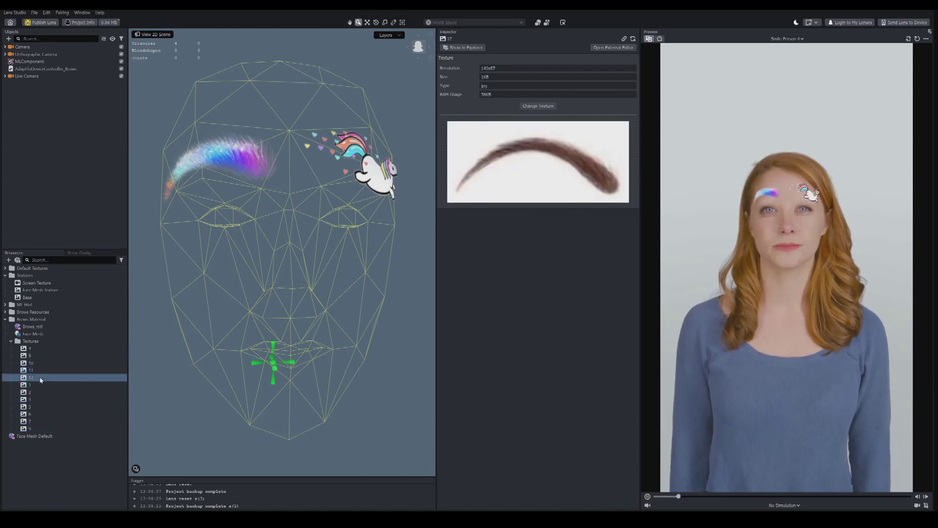
{"action": "left_click", "coordinate": [55, 365]}
{"action": "left_click", "coordinate": [42, 327]}
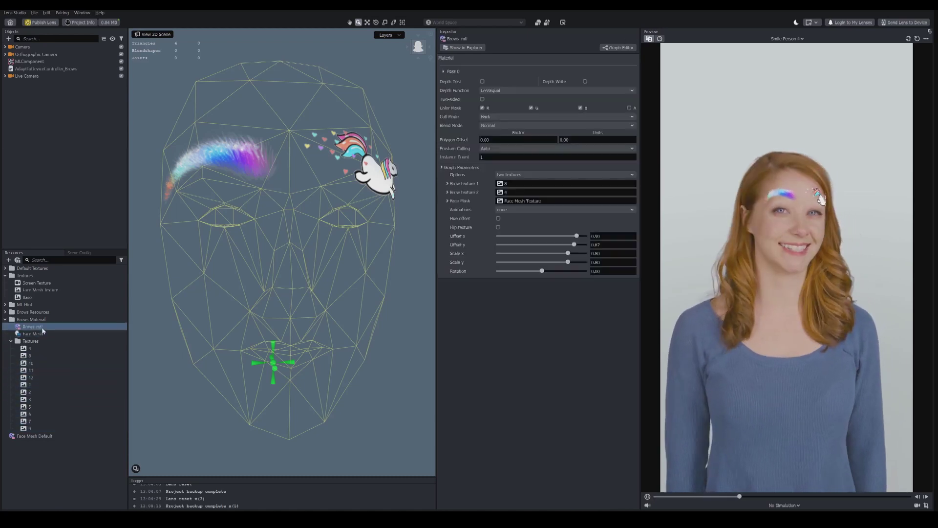
Assign texture 10 to both brow slots, use one texture, blend with Multiply, and lower the brows
{"action": "left_click_drag", "start_coordinate": [31, 363], "coordinate": [510, 184]}
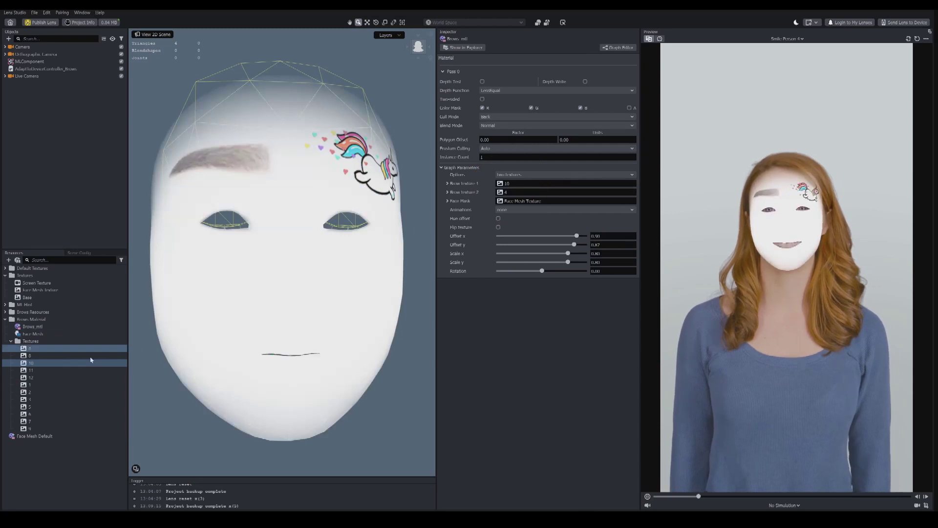
{"action": "left_click_drag", "start_coordinate": [58, 362], "coordinate": [511, 192]}
{"action": "left_click", "coordinate": [513, 175]}
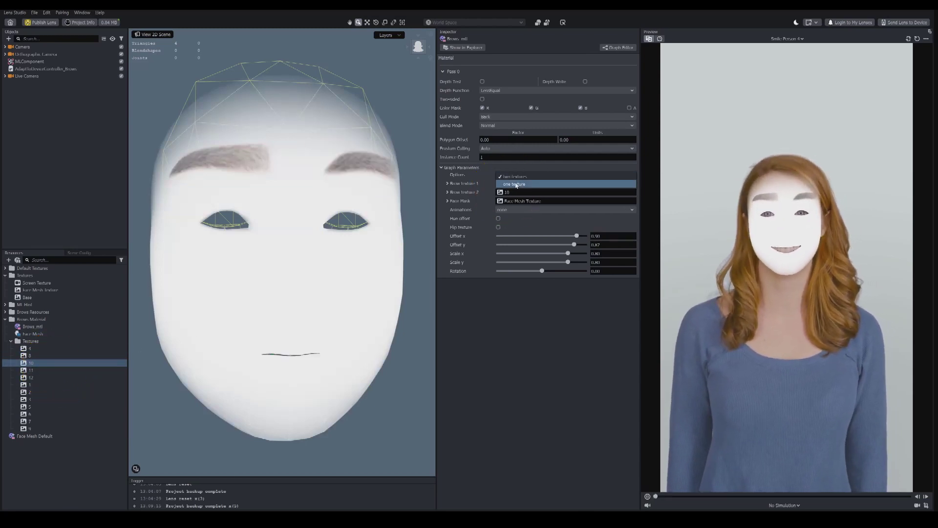
{"action": "left_click", "coordinate": [520, 183]}
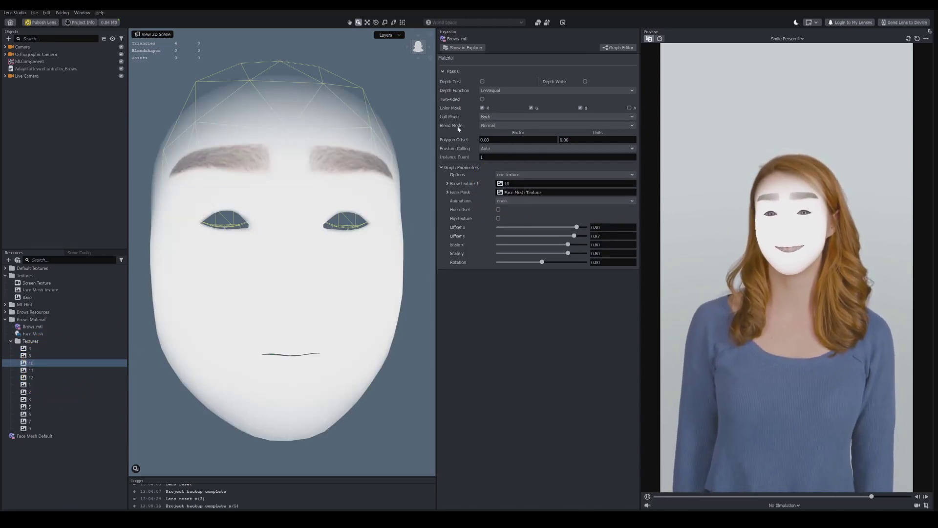
{"action": "left_click", "coordinate": [513, 126]}
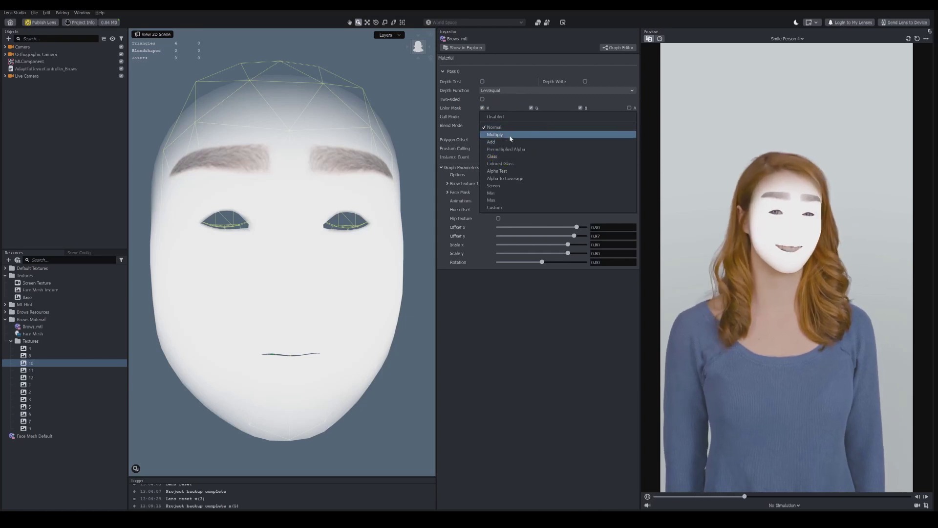
{"action": "left_click", "coordinate": [511, 135]}
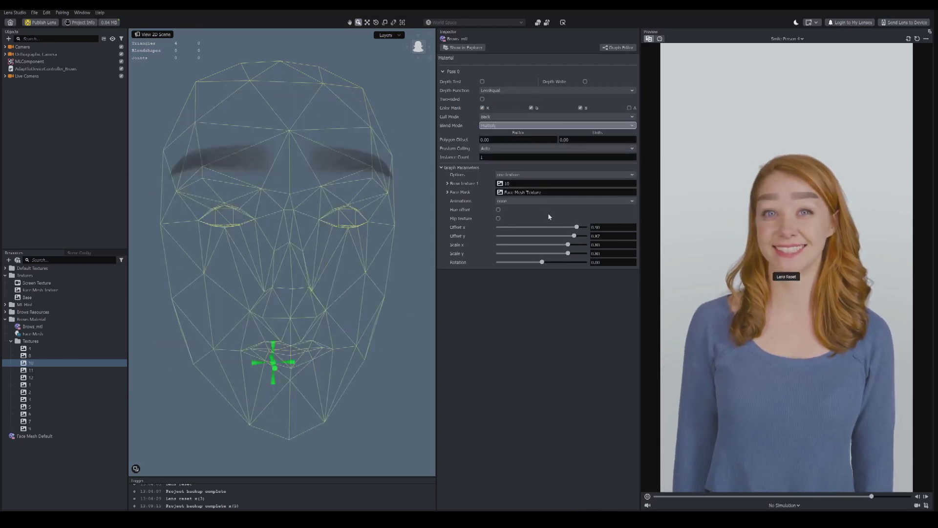
{"action": "left_click_drag", "start_coordinate": [574, 236], "coordinate": [545, 263]}
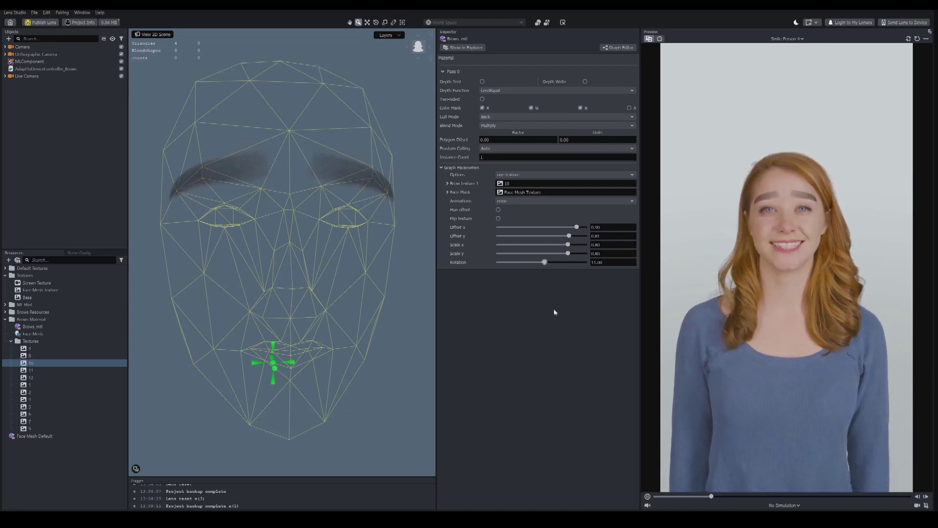
{"action": "scroll", "coordinate": [500, 127], "scroll_direction": "down", "scroll_amount": 2}
Put rainbow texture 8 on the brow texture and keep Multiply blending
{"action": "left_click", "coordinate": [500, 126]}
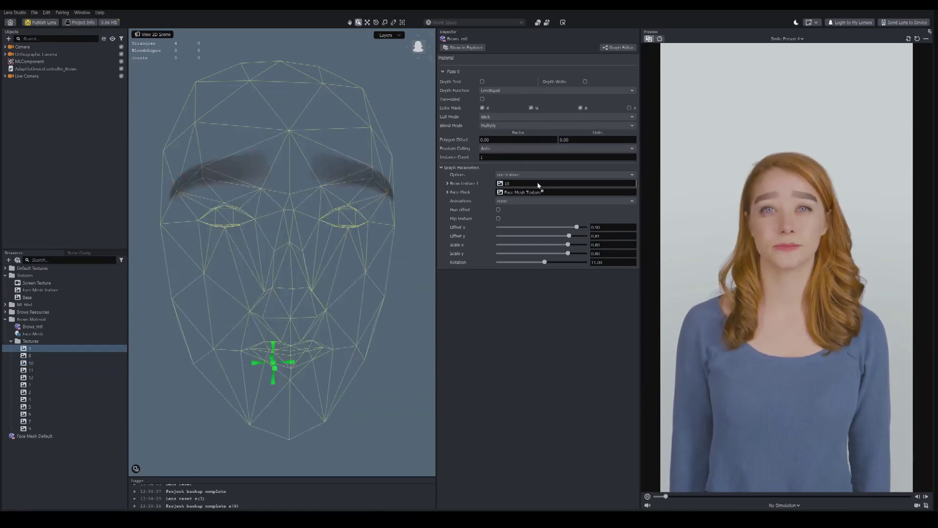
{"action": "left_click_drag", "start_coordinate": [538, 185], "coordinate": [538, 184]}
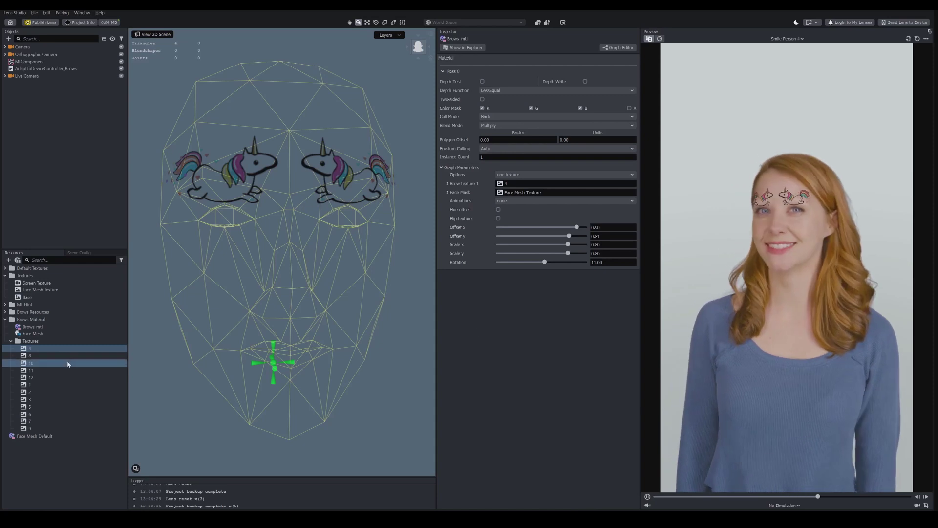
{"action": "left_click_drag", "start_coordinate": [39, 356], "coordinate": [507, 185]}
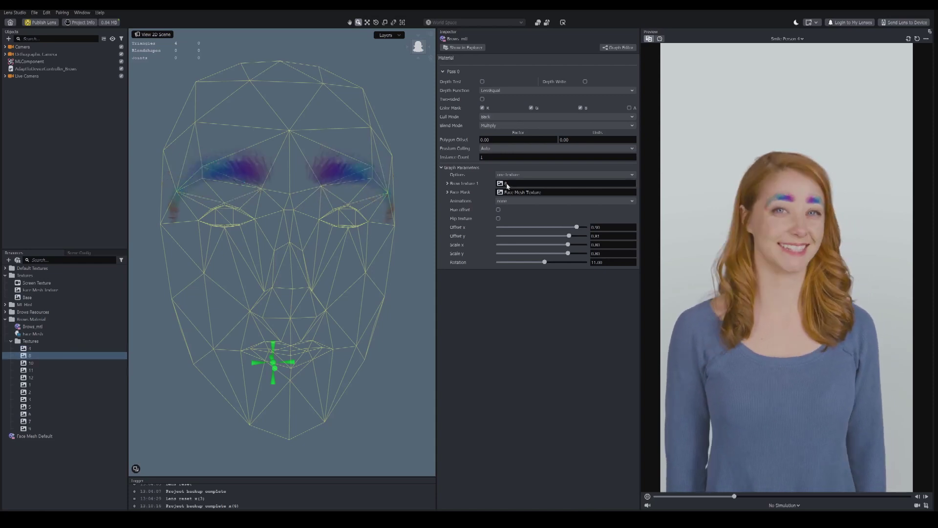
{"action": "left_click", "coordinate": [502, 126]}
{"action": "left_click", "coordinate": [503, 130]}
{"action": "scroll", "coordinate": [503, 130], "scroll_direction": "up", "scroll_amount": 1}
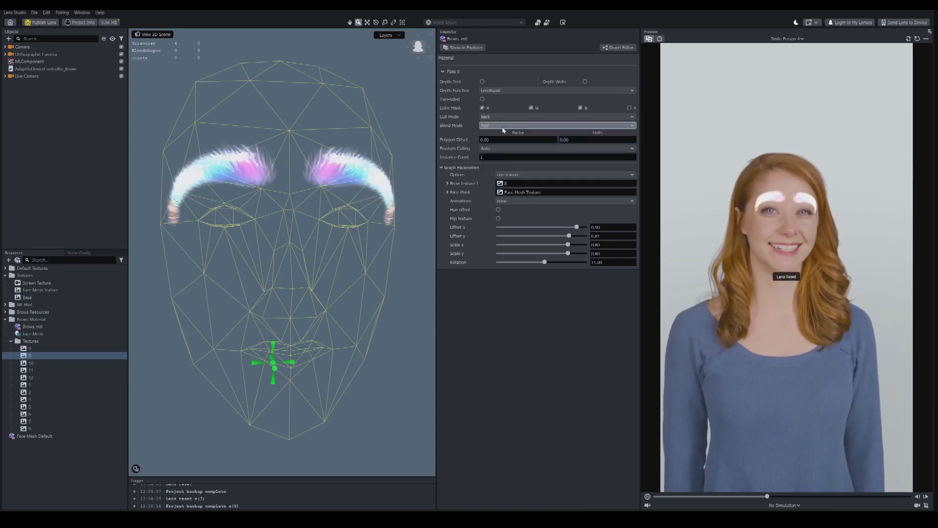
{"action": "scroll", "coordinate": [503, 130], "scroll_direction": "up", "scroll_amount": 1}
{"action": "scroll", "coordinate": [503, 130], "scroll_direction": "up", "scroll_amount": 2}
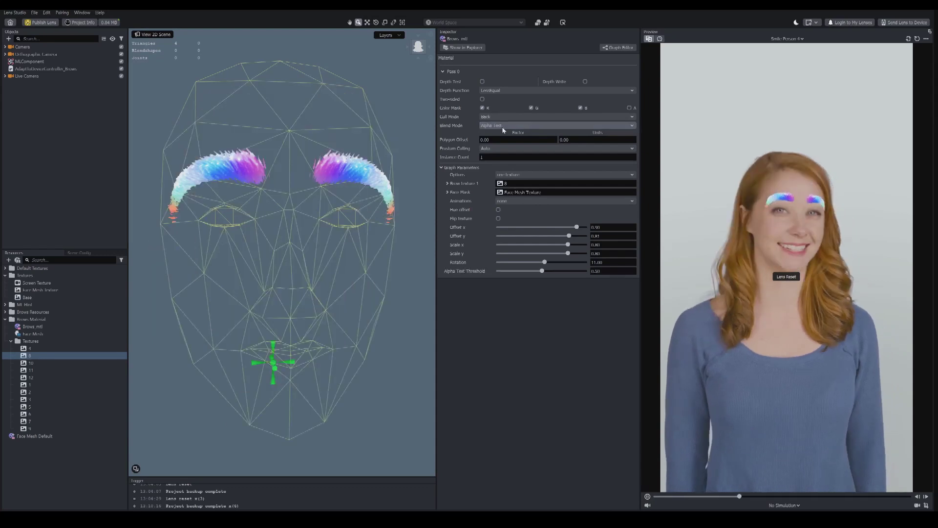
Try Alpha to Coverage and Max blend modes, then choose Add so the brows glow
{"action": "left_click", "coordinate": [502, 128]}
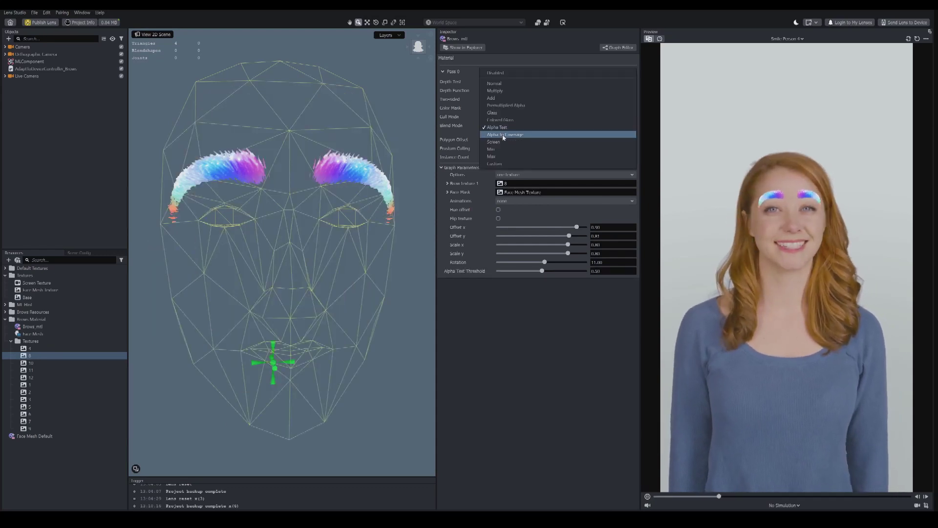
{"action": "left_click", "coordinate": [503, 137]}
{"action": "left_click", "coordinate": [503, 125]}
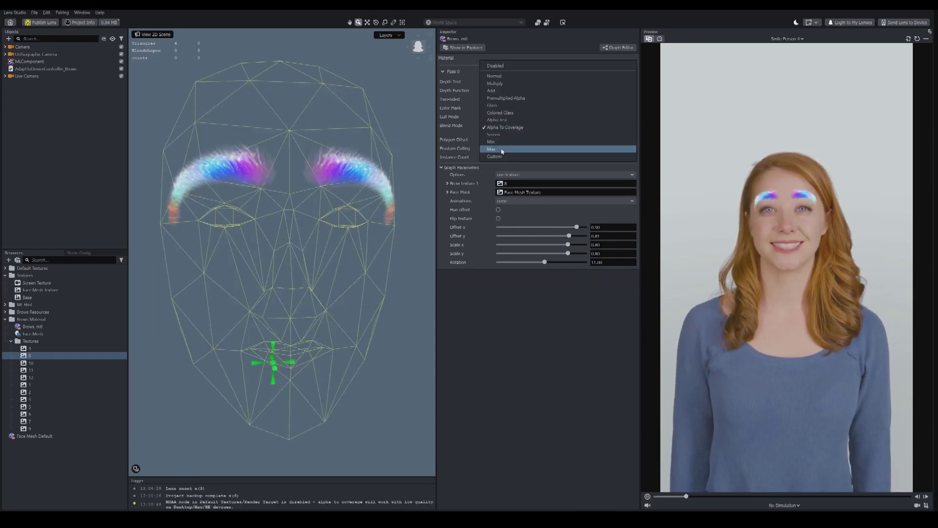
{"action": "left_click", "coordinate": [503, 147]}
{"action": "left_click", "coordinate": [503, 125]}
{"action": "left_click", "coordinate": [514, 69]}
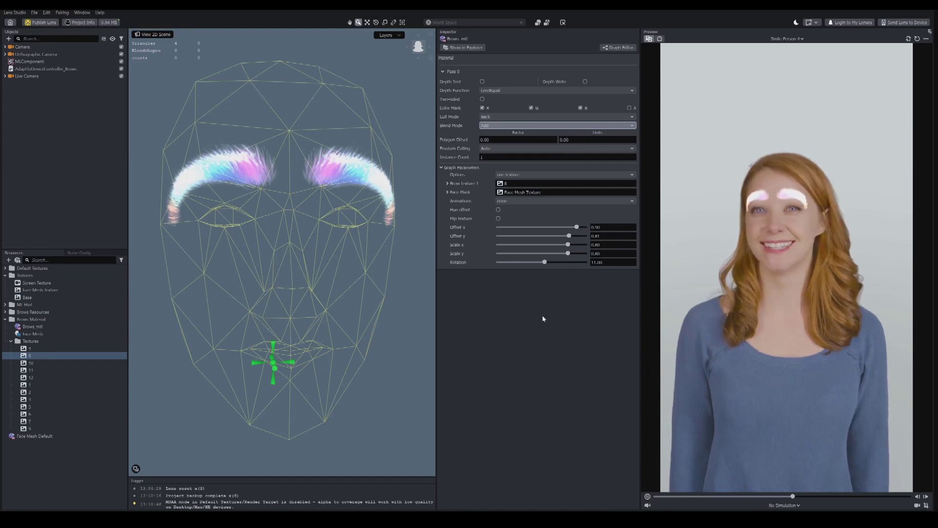
Duplicate the brows Face Mesh under Camera to create Face Mesh 2
{"action": "left_click", "coordinate": [5, 47]}
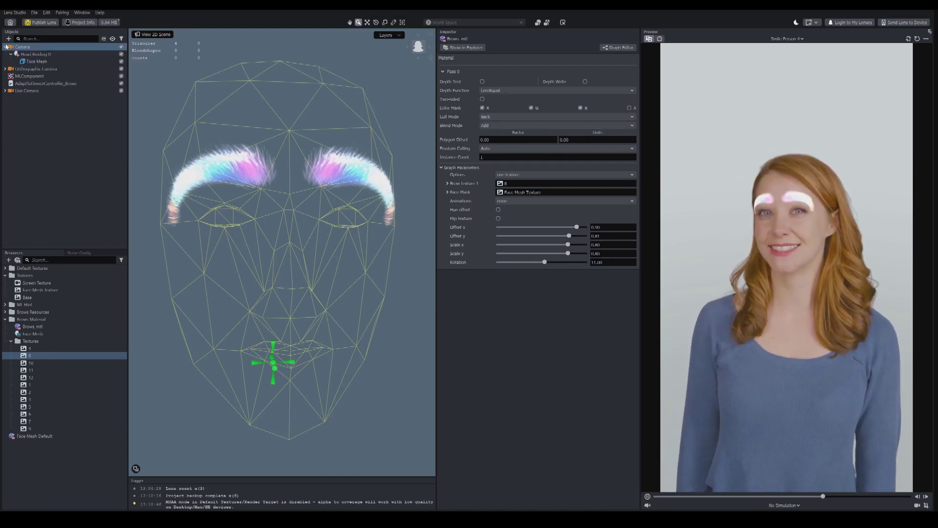
{"action": "left_click", "coordinate": [44, 62]}
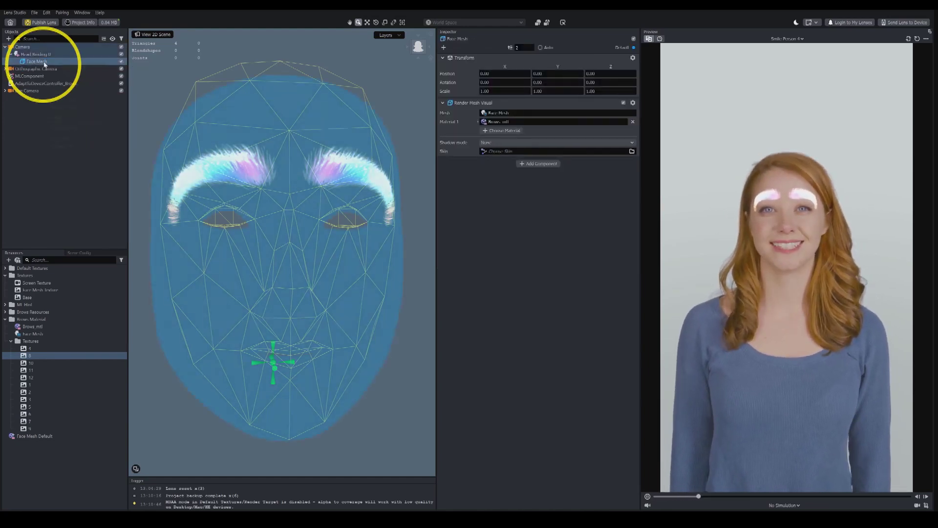
{"action": "right_click", "coordinate": [45, 63]}
{"action": "left_click", "coordinate": [59, 93]}
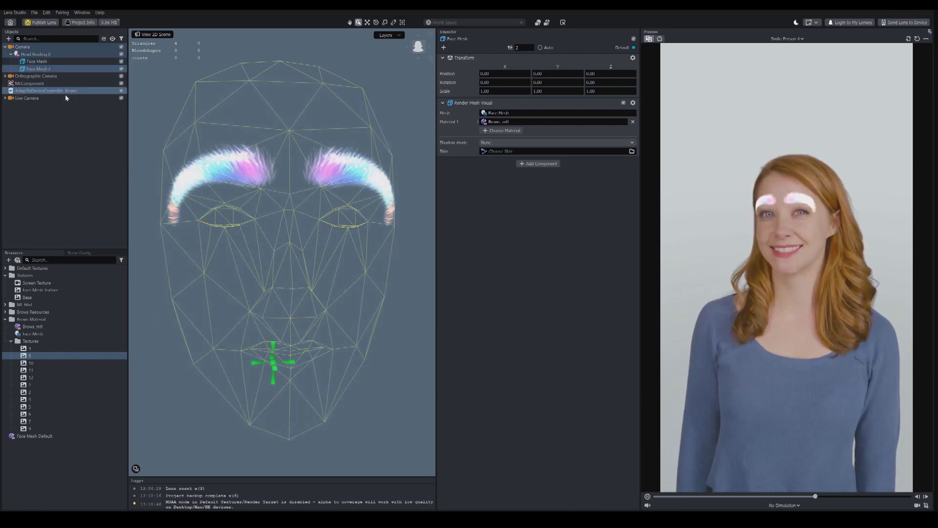
Duplicate Brows_mtl with Ctrl+D and assign Brows_mtl 2 as Face Mesh 2's material
{"action": "left_click", "coordinate": [11, 341]}
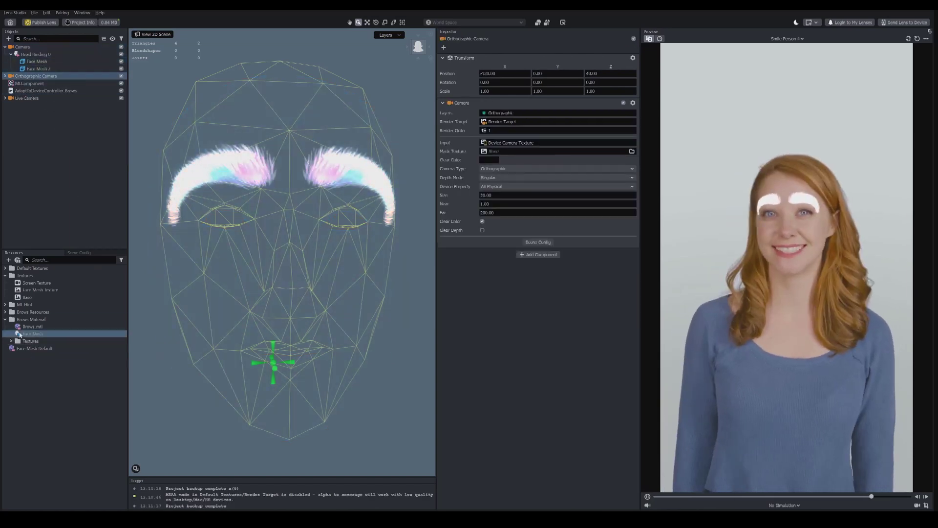
{"action": "left_click", "coordinate": [31, 327]}
{"action": "left_click", "coordinate": [31, 333], "text": "ctrl"}
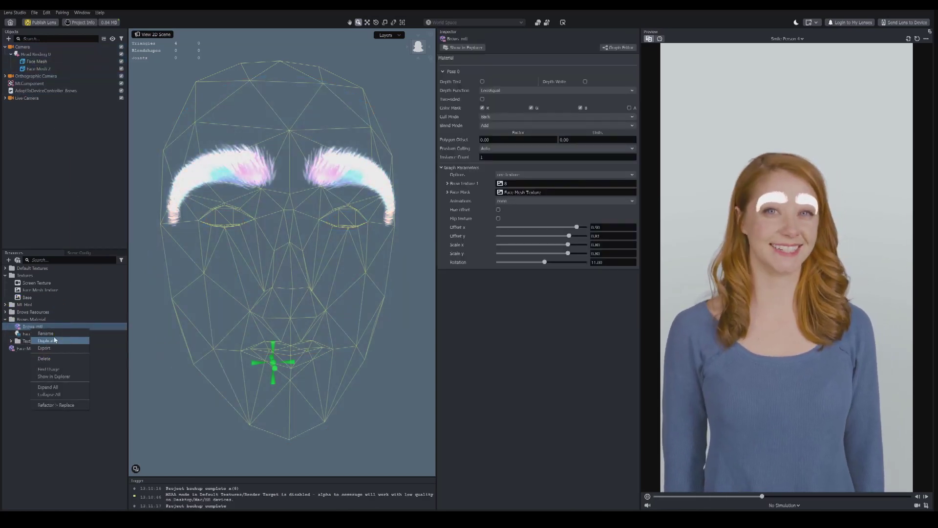
{"action": "key", "text": "ctrl+d"}
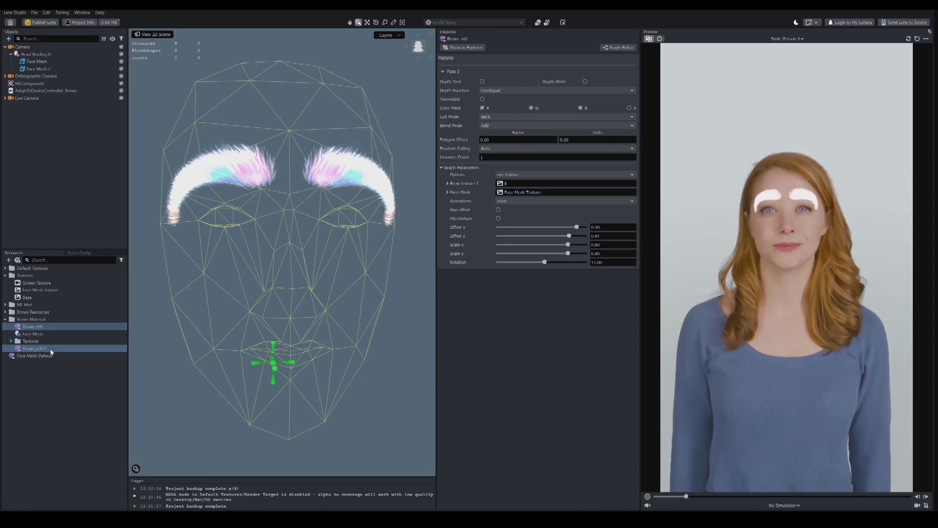
{"action": "left_click_drag", "start_coordinate": [51, 349], "coordinate": [38, 67]}
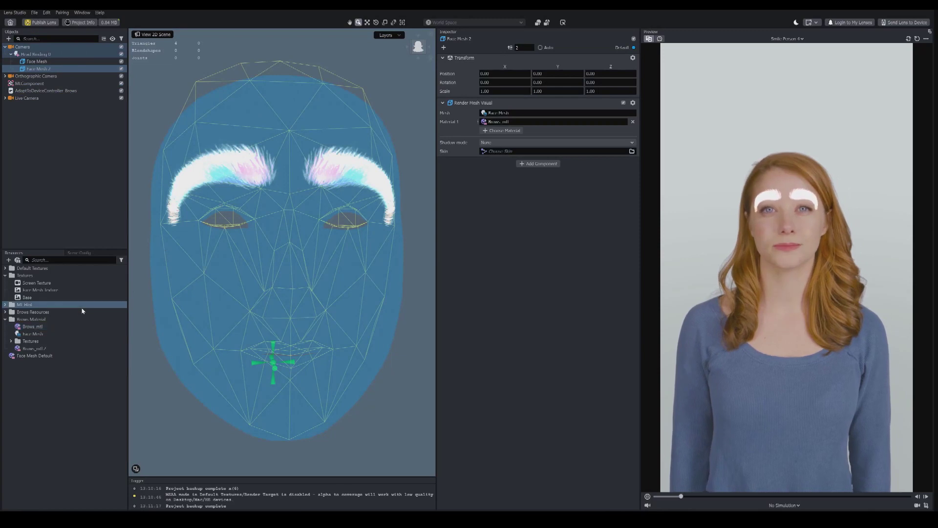
{"action": "left_click_drag", "start_coordinate": [37, 348], "coordinate": [523, 124]}
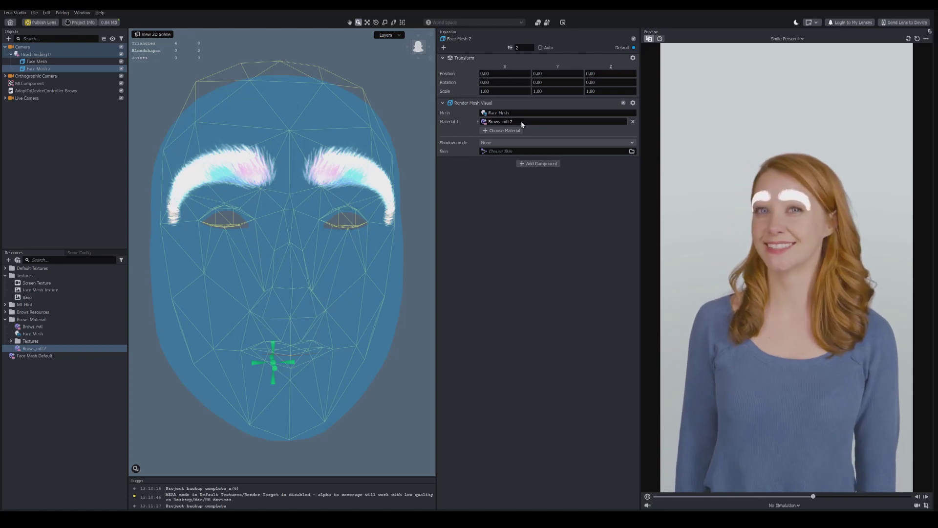
In Brows_mtl 2, lower Offset y, set Rotation about -9, wink-wink animation, and Offset x 1.00
{"action": "left_click", "coordinate": [51, 350]}
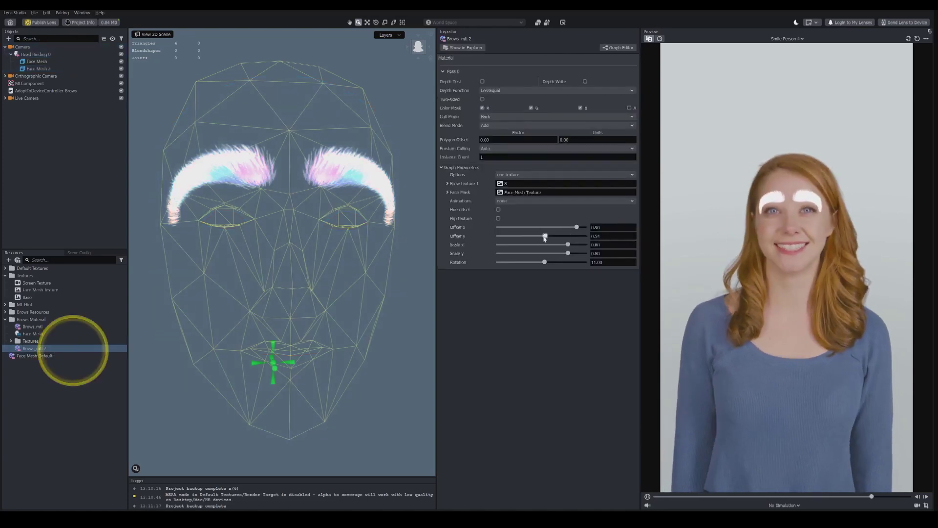
{"action": "left_click", "coordinate": [522, 237]}
{"action": "left_click", "coordinate": [549, 263]}
{"action": "left_click_drag", "start_coordinate": [548, 263], "coordinate": [540, 263]}
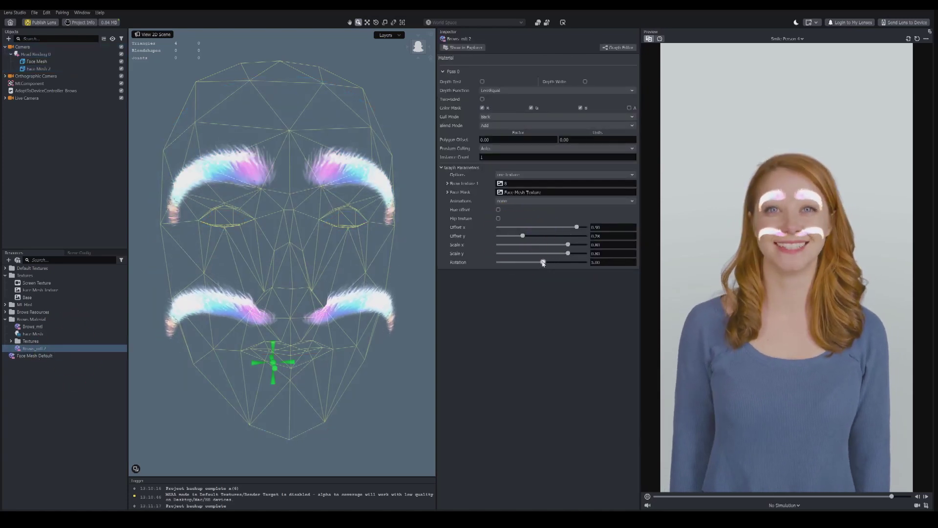
{"action": "left_click", "coordinate": [562, 201]}
{"action": "left_click", "coordinate": [545, 217]}
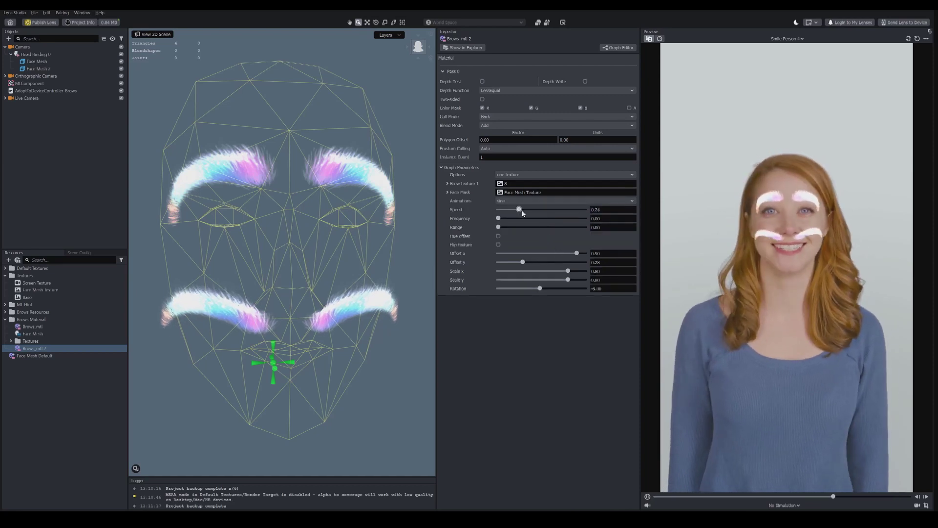
{"action": "left_click", "coordinate": [562, 201]}
{"action": "left_click", "coordinate": [568, 317]}
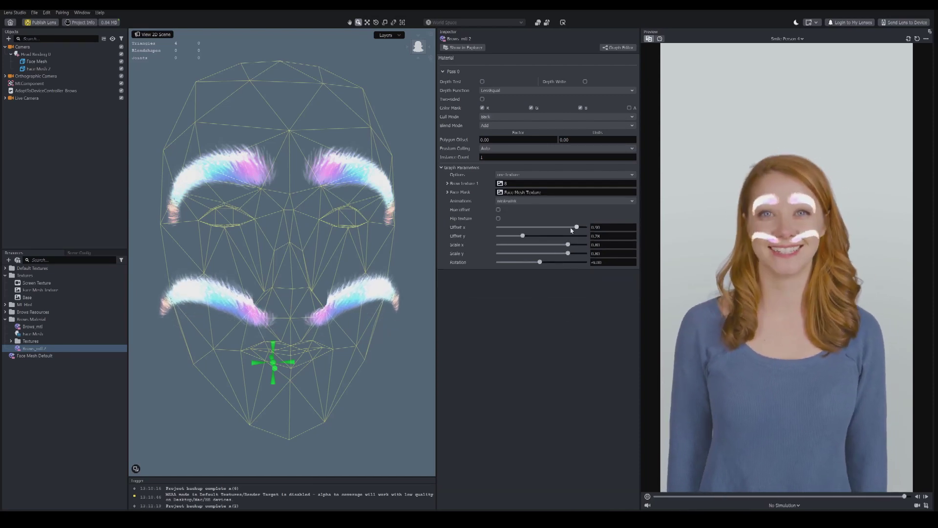
{"action": "left_click_drag", "start_coordinate": [572, 231], "coordinate": [587, 229]}
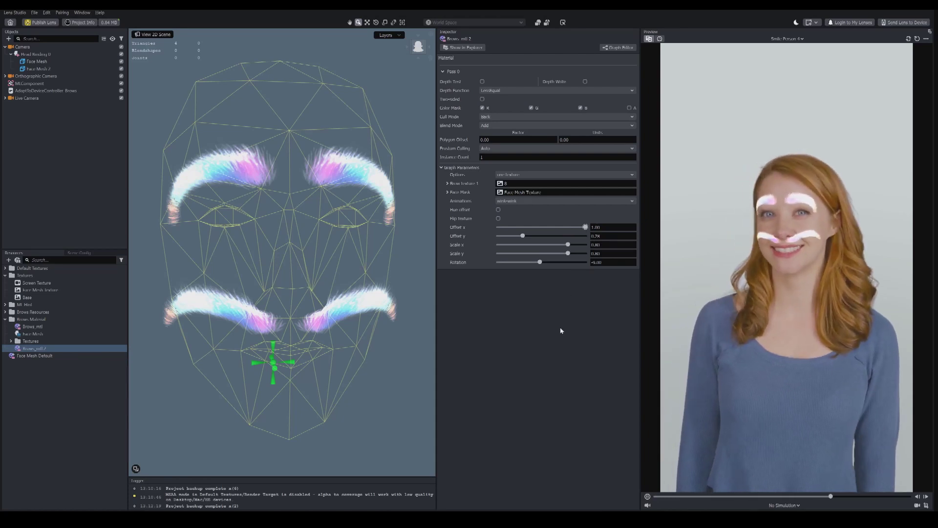
Try Multiply blending on the mustache, restore Add so it glows, and orbit the view
{"action": "left_click", "coordinate": [501, 126]}
{"action": "left_click", "coordinate": [503, 125]}
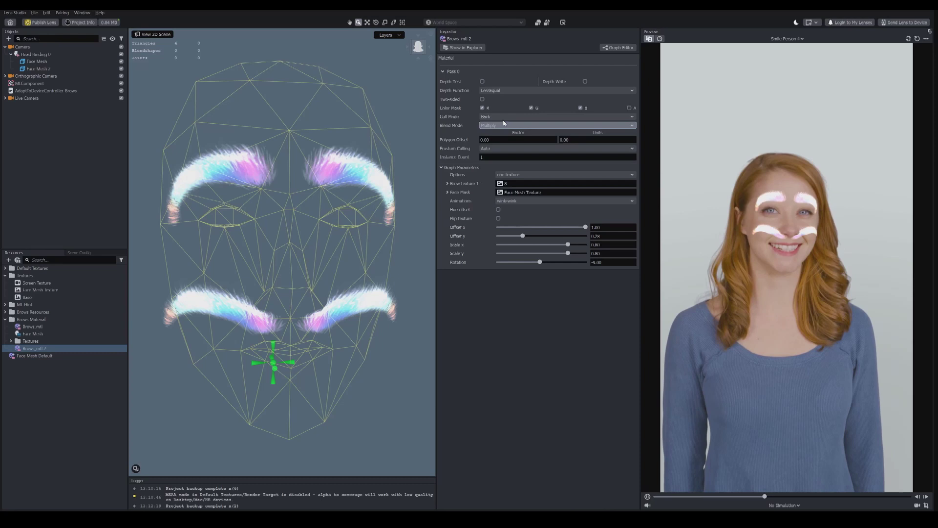
{"action": "left_click", "coordinate": [506, 126]}
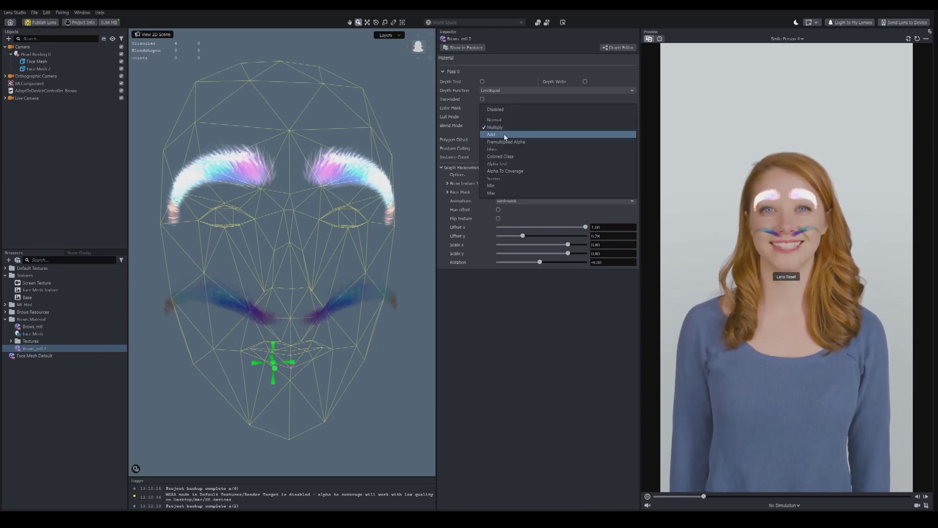
{"action": "left_click", "coordinate": [505, 138]}
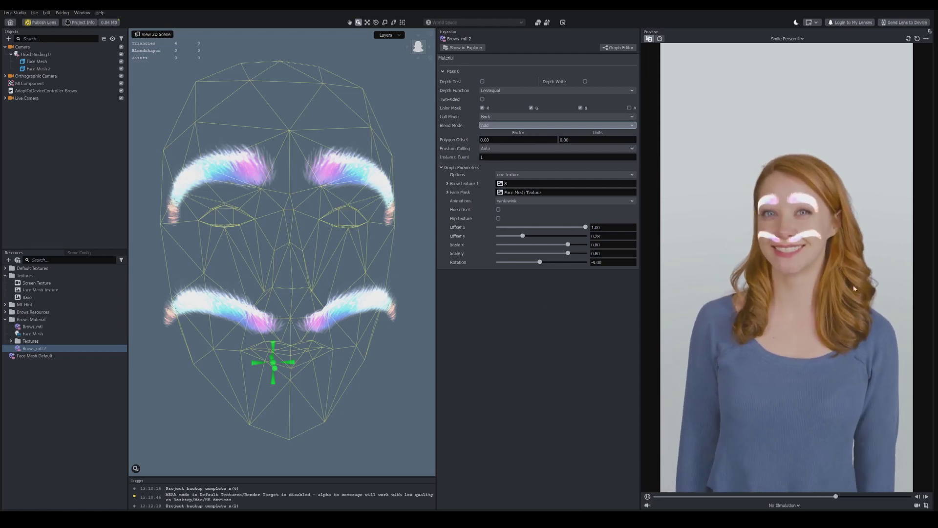
{"action": "left_click_drag", "start_coordinate": [375, 355], "coordinate": [384, 344], "text": "alt"}
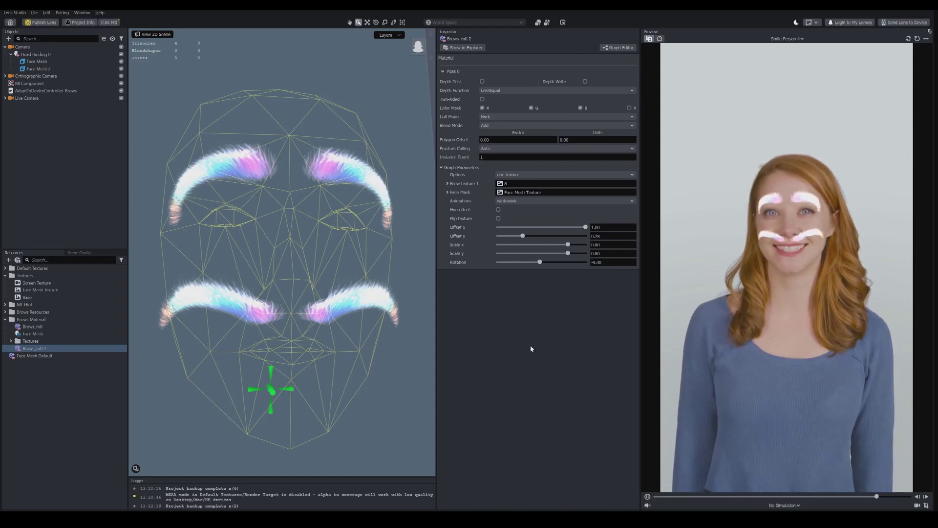
{"action": "left_click", "coordinate": [82, 12]}
{"action": "mouse_move", "coordinate": [88, 22]}
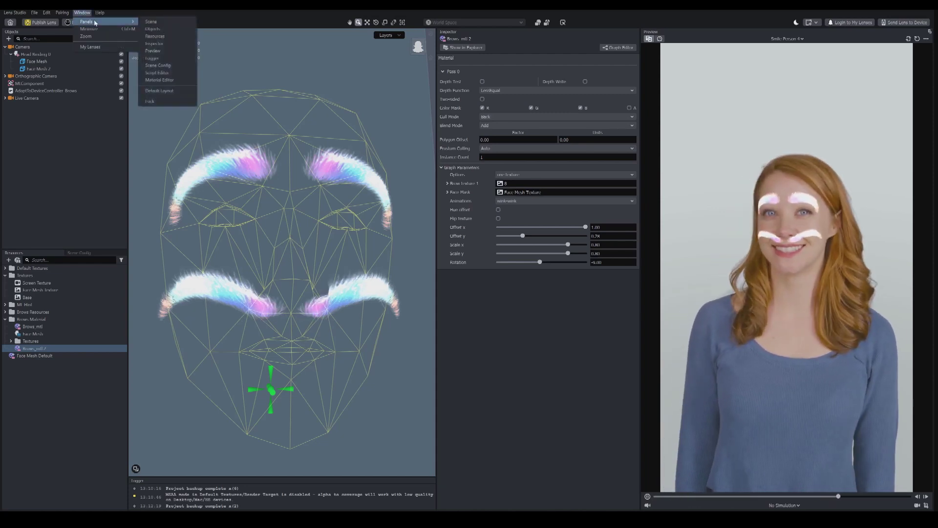
{"action": "left_click", "coordinate": [159, 79]}
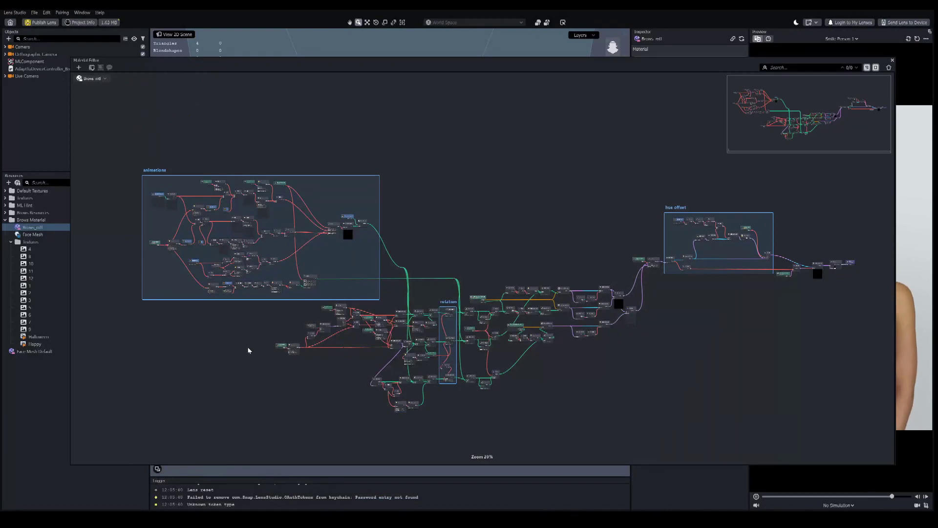
{"action": "scroll", "coordinate": [226, 409], "scroll_direction": "up", "scroll_amount": 4}
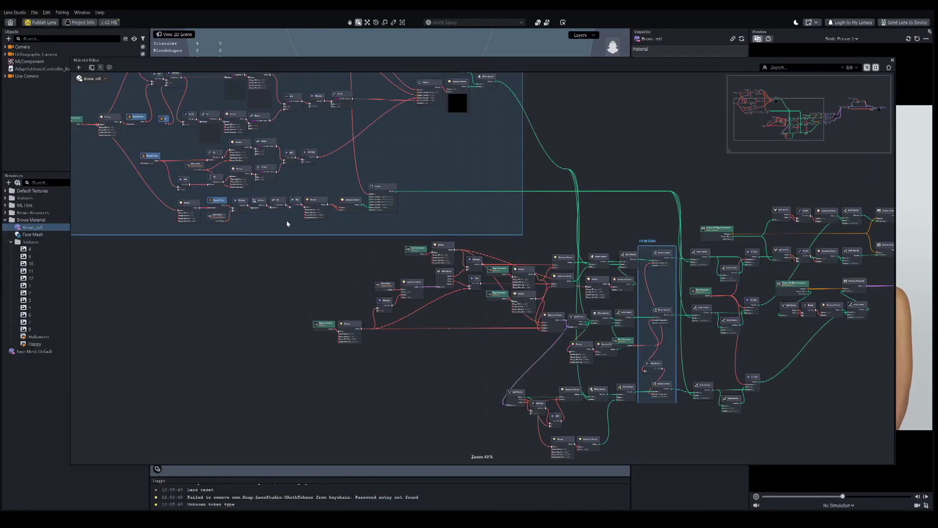
{"action": "scroll", "coordinate": [517, 338], "scroll_direction": "down", "scroll_amount": 5}
{"action": "scroll", "coordinate": [517, 339], "scroll_direction": "right", "scroll_amount": 5}
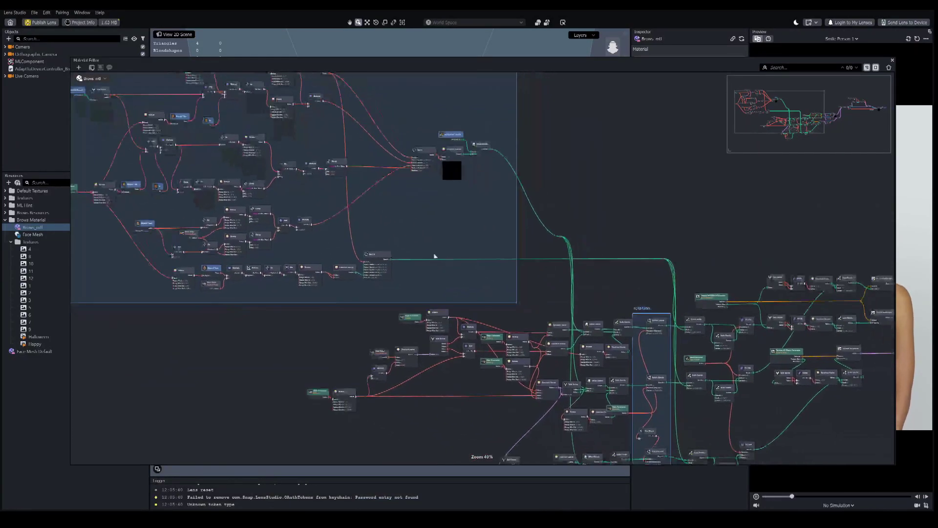
{"action": "scroll", "coordinate": [481, 239], "scroll_direction": "right", "scroll_amount": 6}
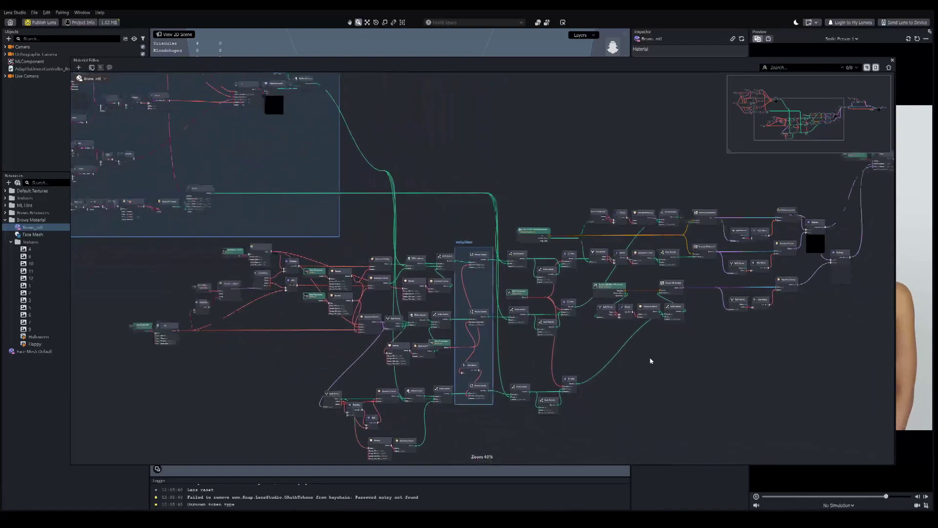
{"action": "scroll", "coordinate": [713, 373], "scroll_direction": "right", "scroll_amount": 6}
{"action": "scroll", "coordinate": [714, 373], "scroll_direction": "up", "scroll_amount": 3}
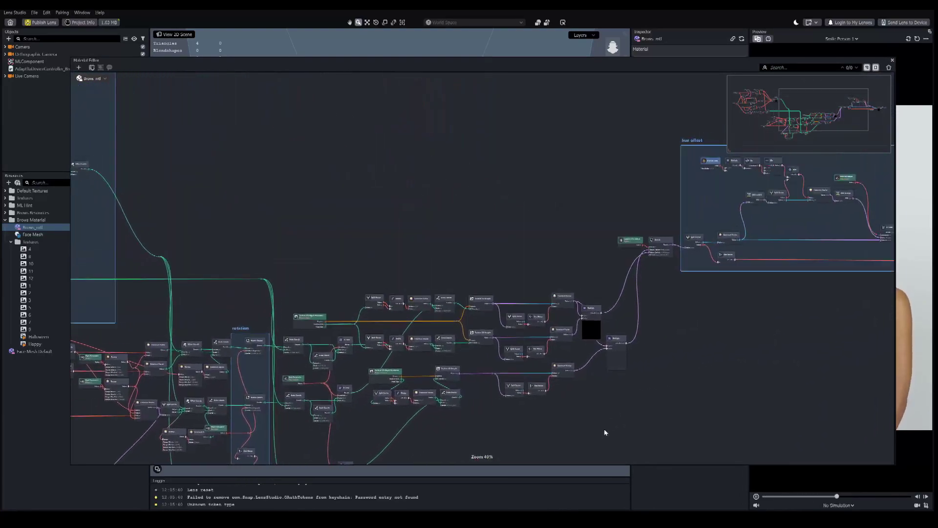
{"action": "scroll", "coordinate": [689, 386], "scroll_direction": "right", "scroll_amount": 5}
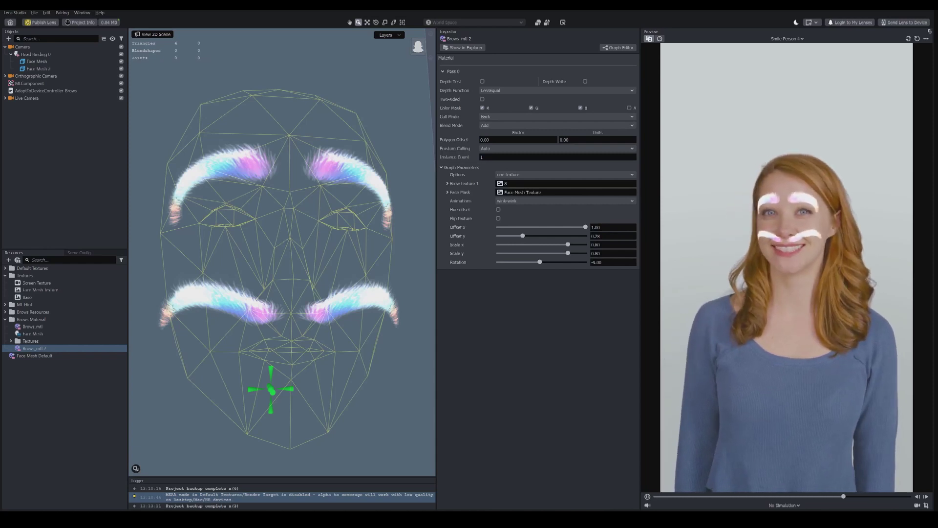
Collapse the head binding's children and select MLComponent to review its brows_model settings
{"action": "left_click", "coordinate": [11, 53]}
{"action": "left_click", "coordinate": [37, 69]}
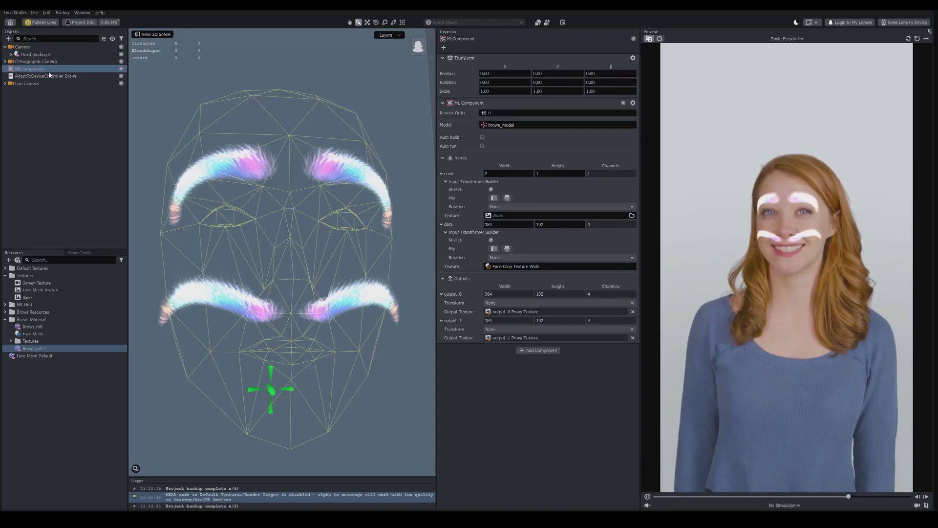